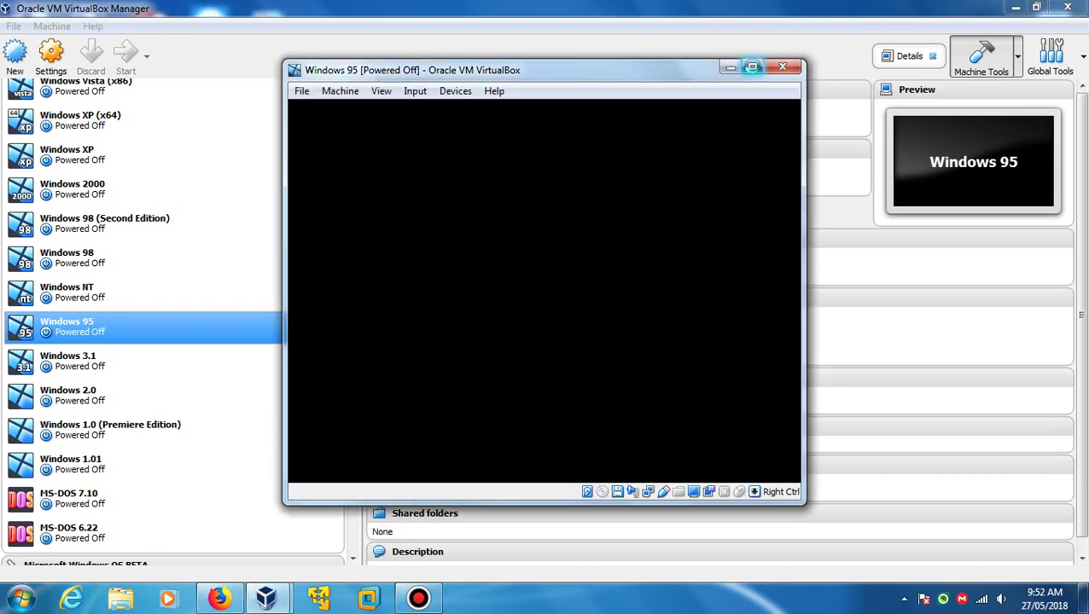
Maximize the Windows 95 virtual machine window and switch it to full-screen mode.
click(752, 66)
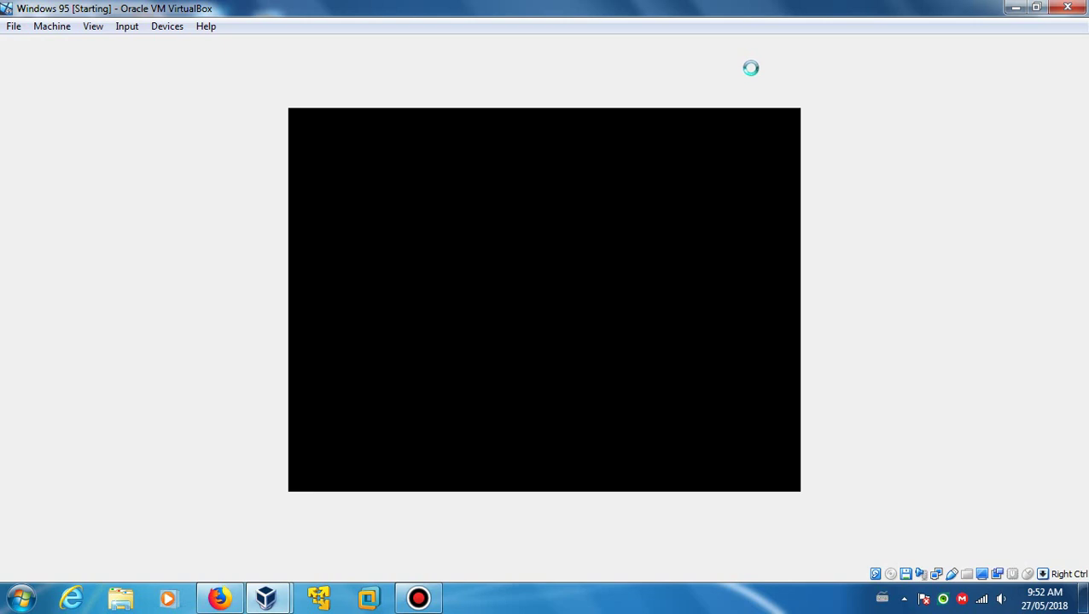
click(85, 25)
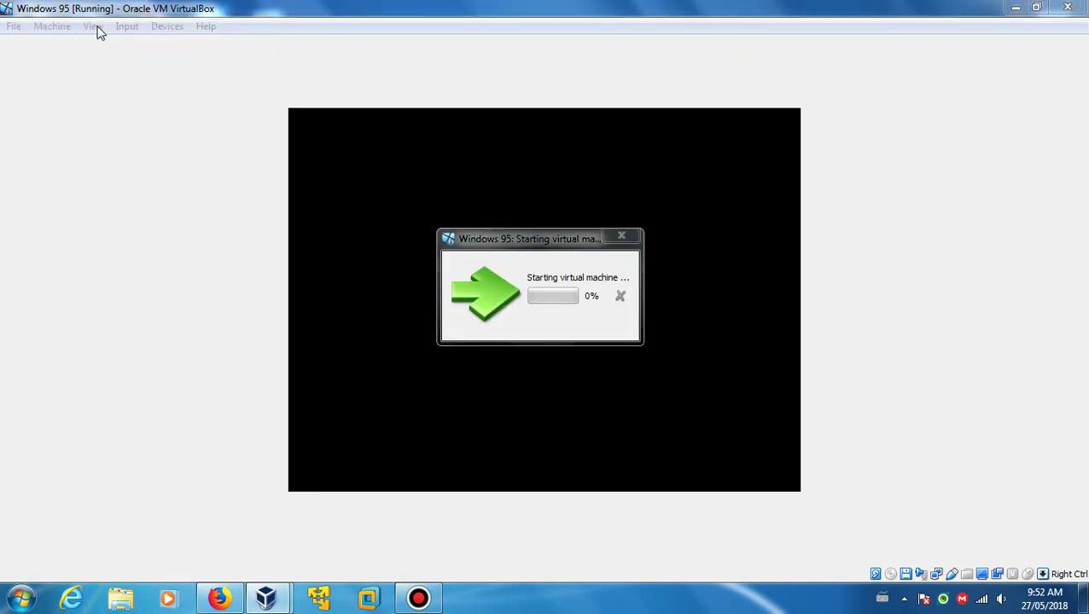
click(96, 27)
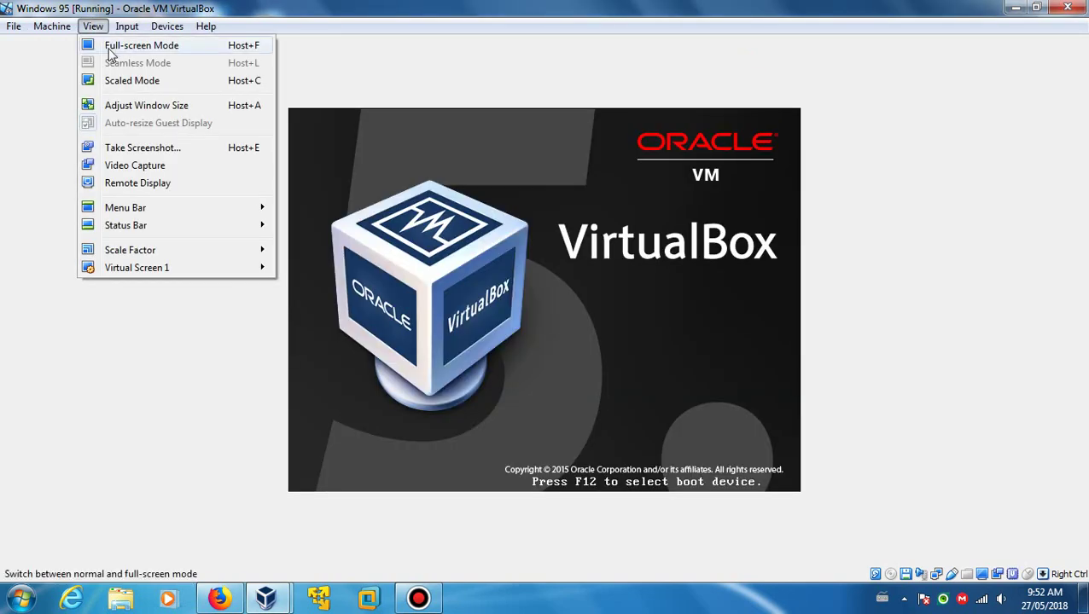
click(111, 47)
click(516, 363)
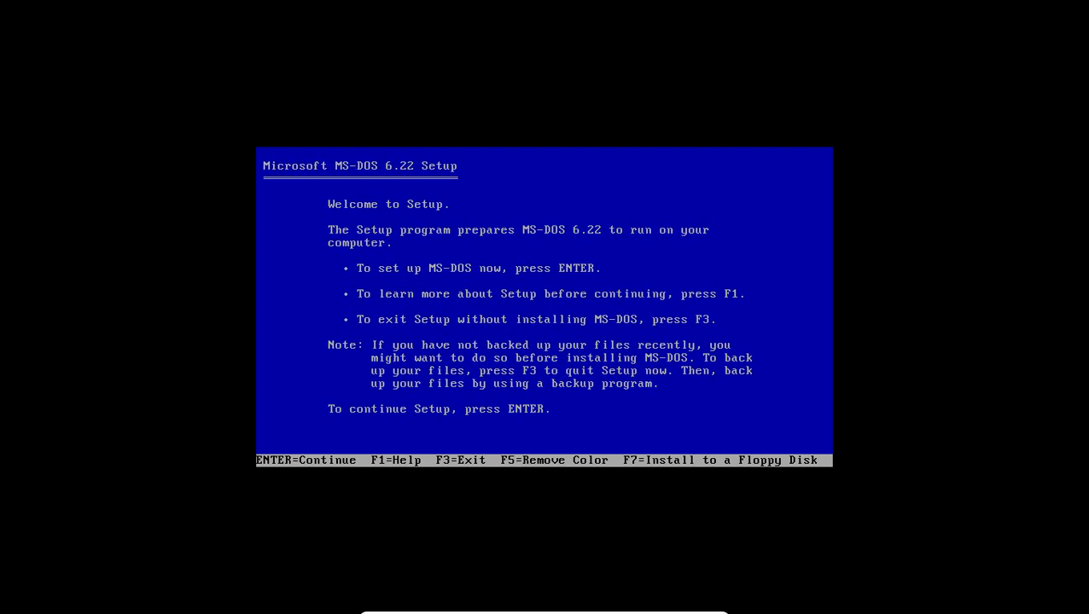
Start MS-DOS 6.22 Setup, have it configure the unallocated disk space, and restart the virtual machine.
key(Return)
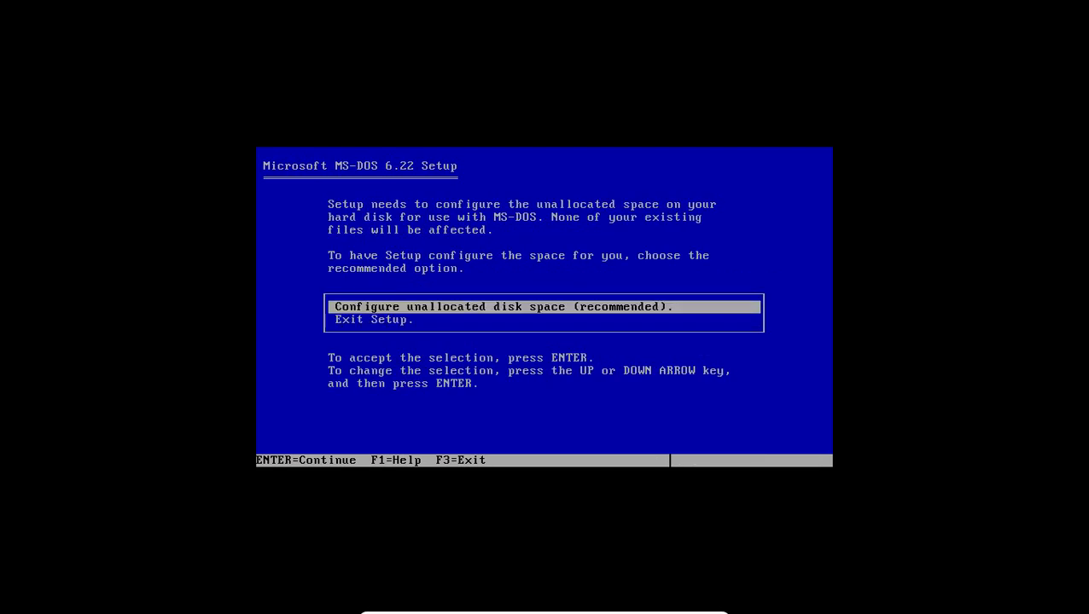
key(Return)
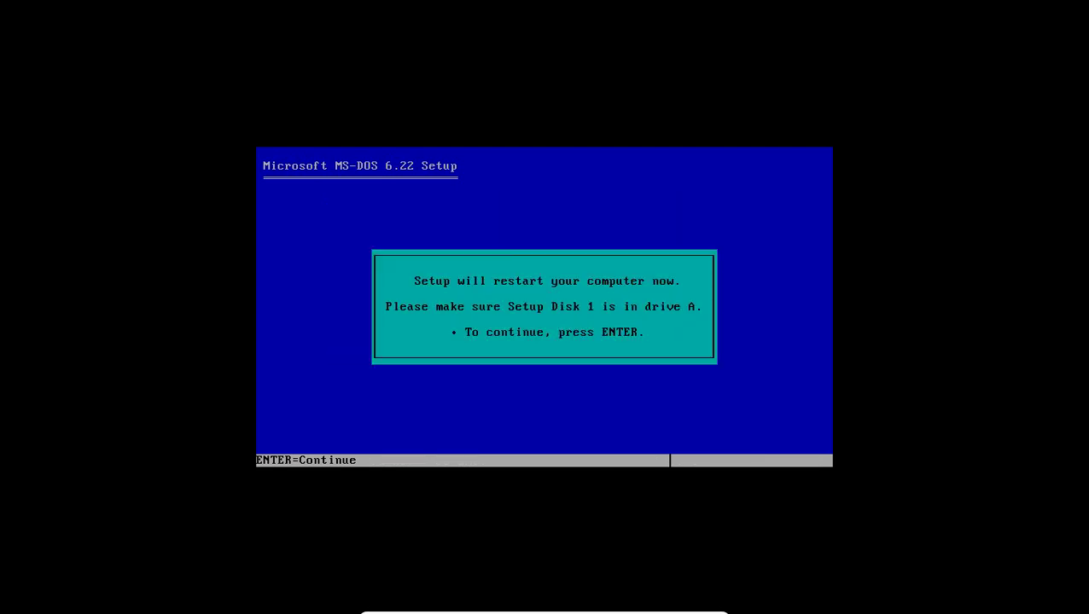
key(Return)
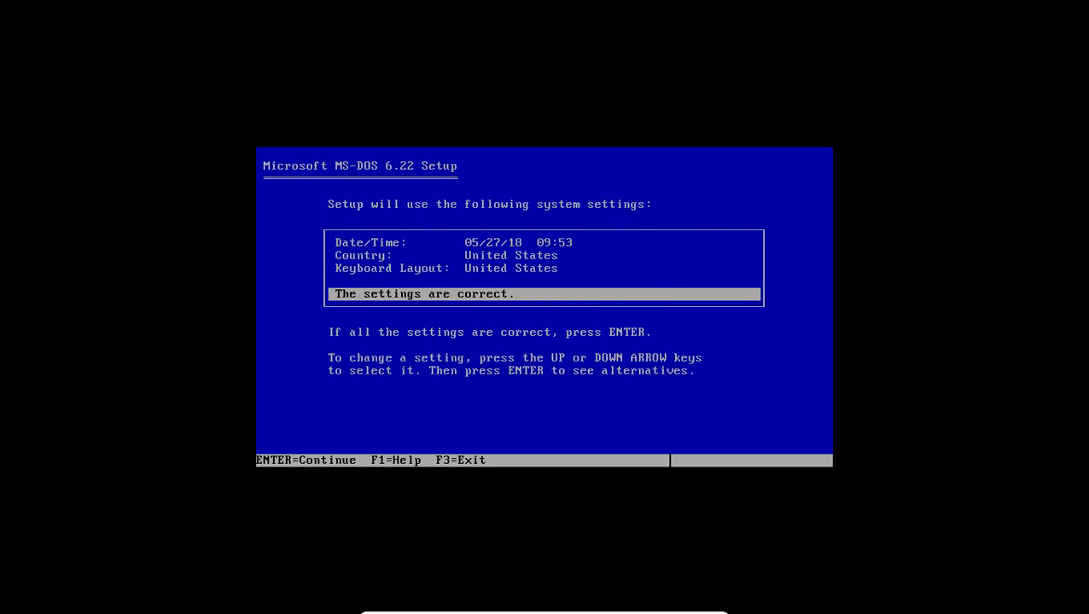
Accept the United States system settings and place the MS-DOS files in C:\DOS.
key(Return)
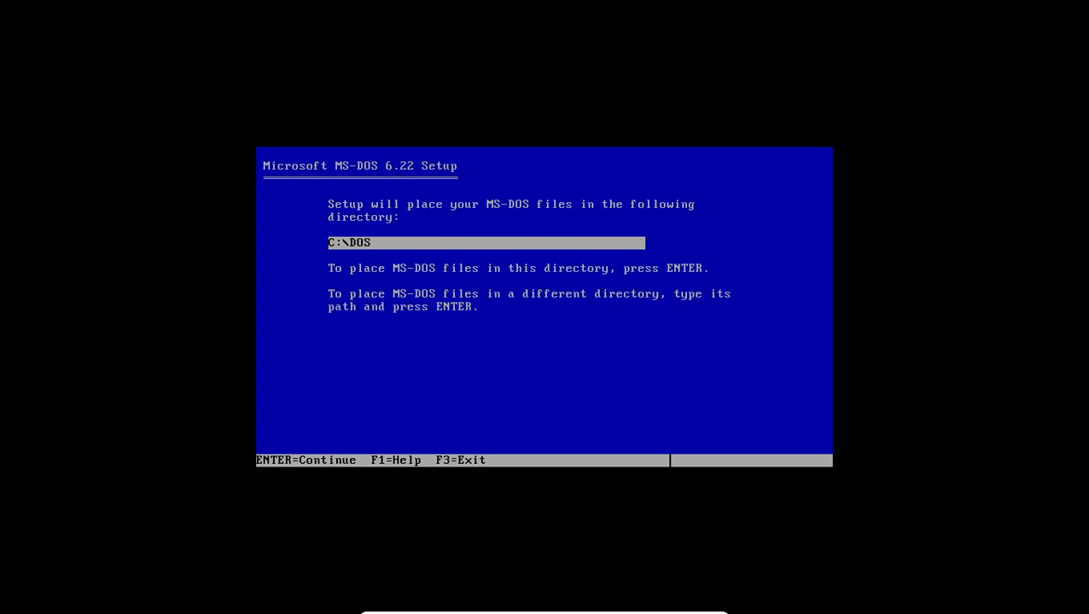
key(Return)
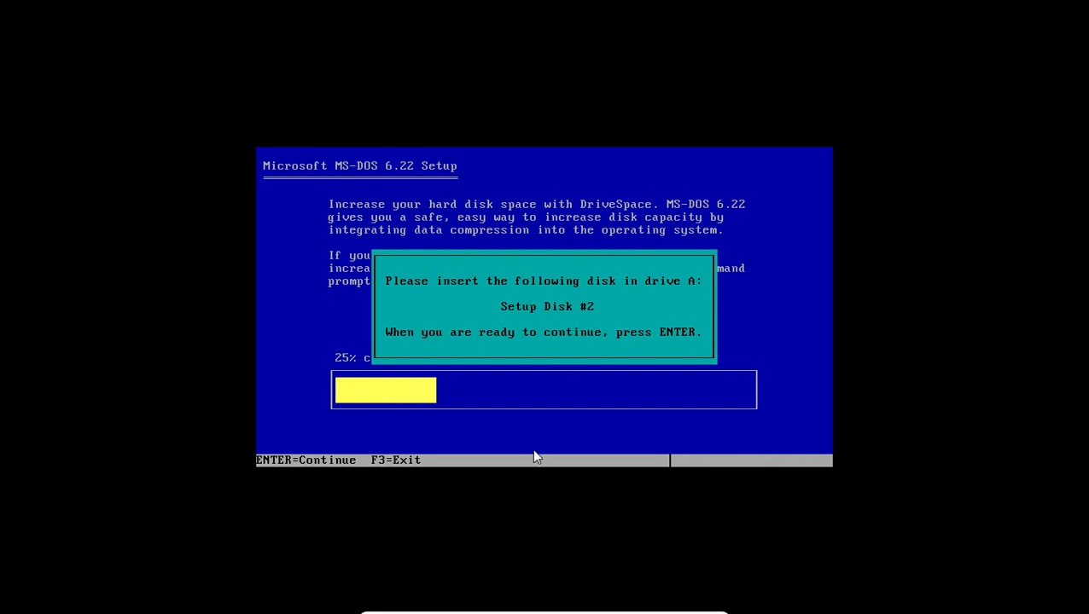
Insert the floppy image Disk 2 - 1.44mb from the MS-DOS 6.22 Installation folder and continue Setup.
click(555, 608)
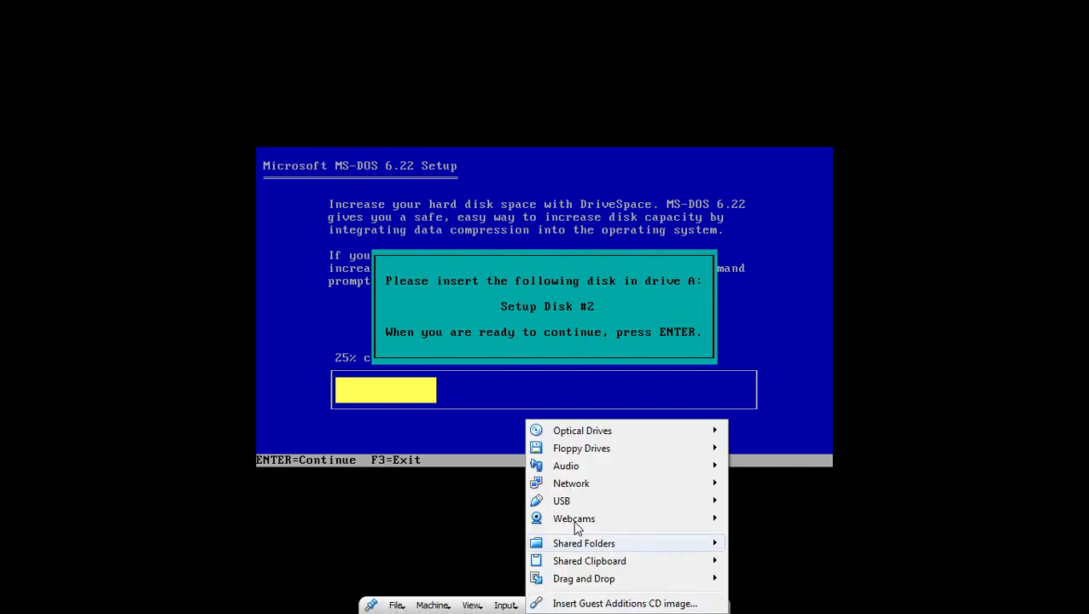
mouse_move(563, 453)
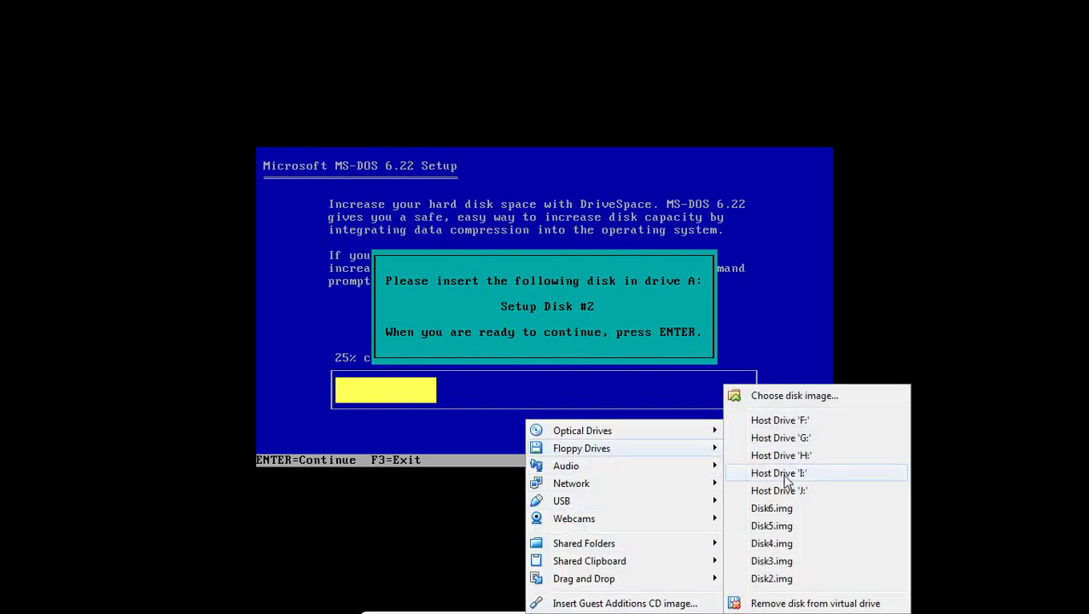
click(783, 398)
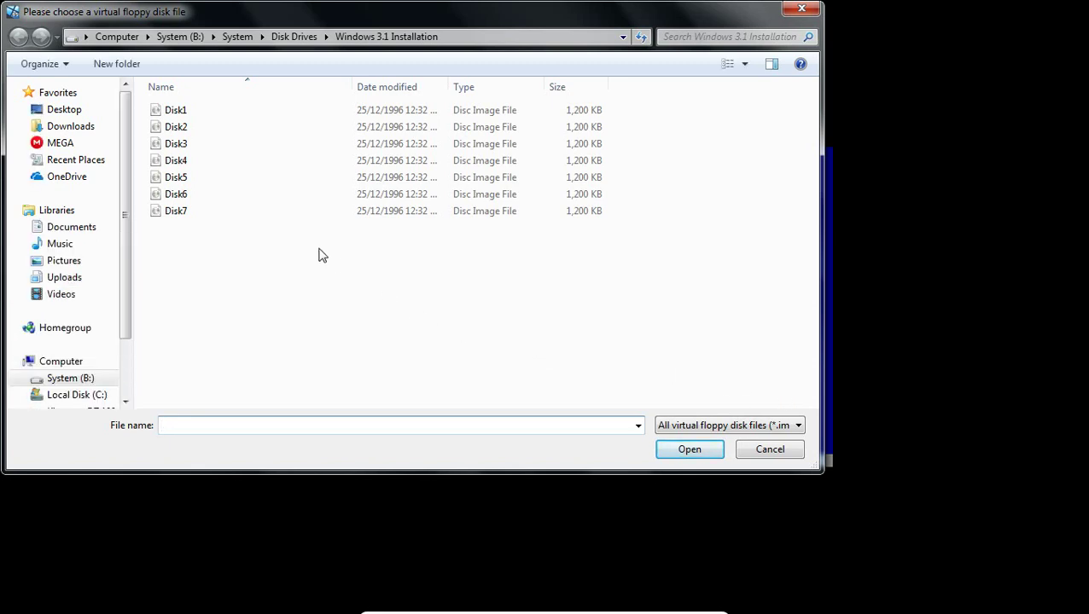
click(294, 37)
click(203, 178)
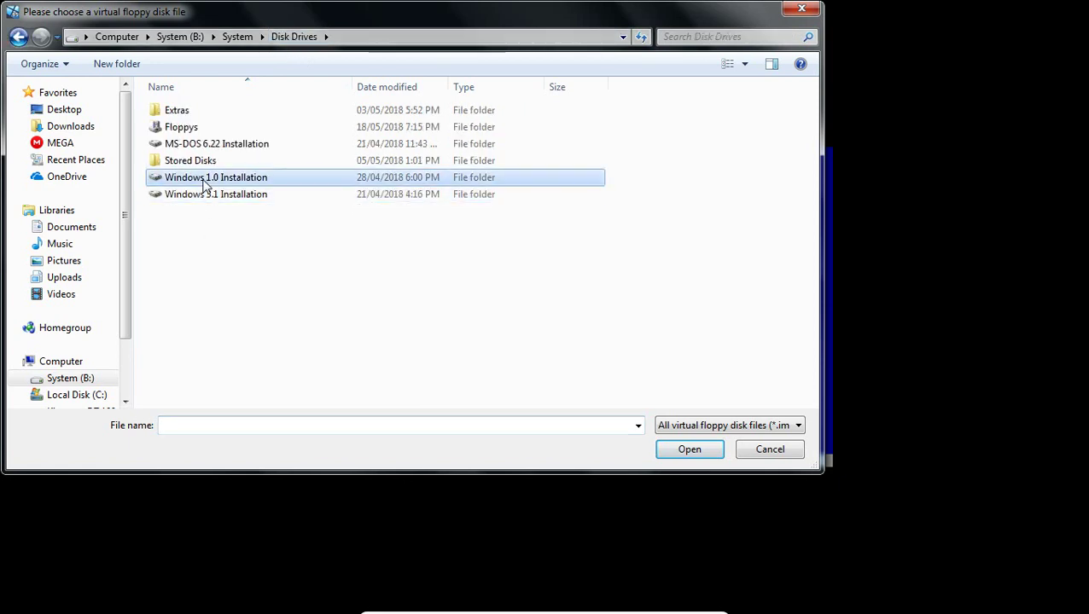
double_click(209, 145)
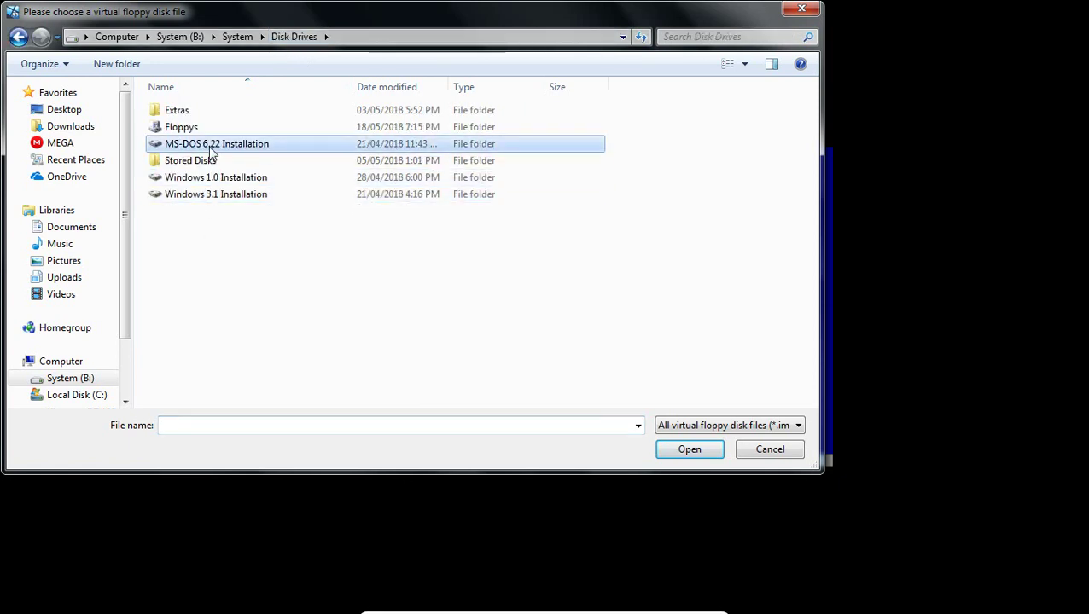
click(209, 150)
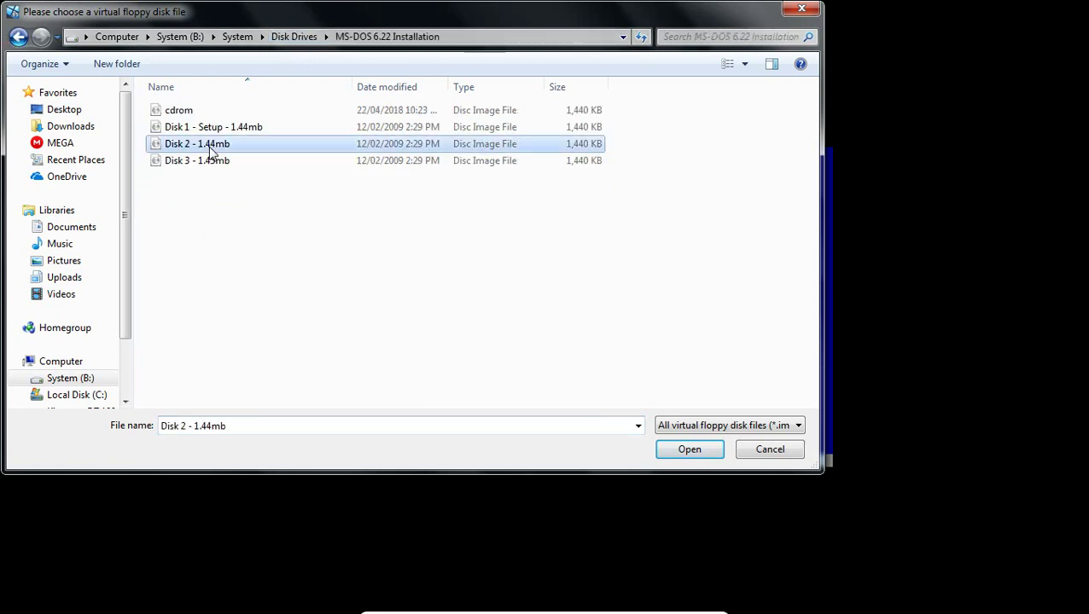
click(687, 452)
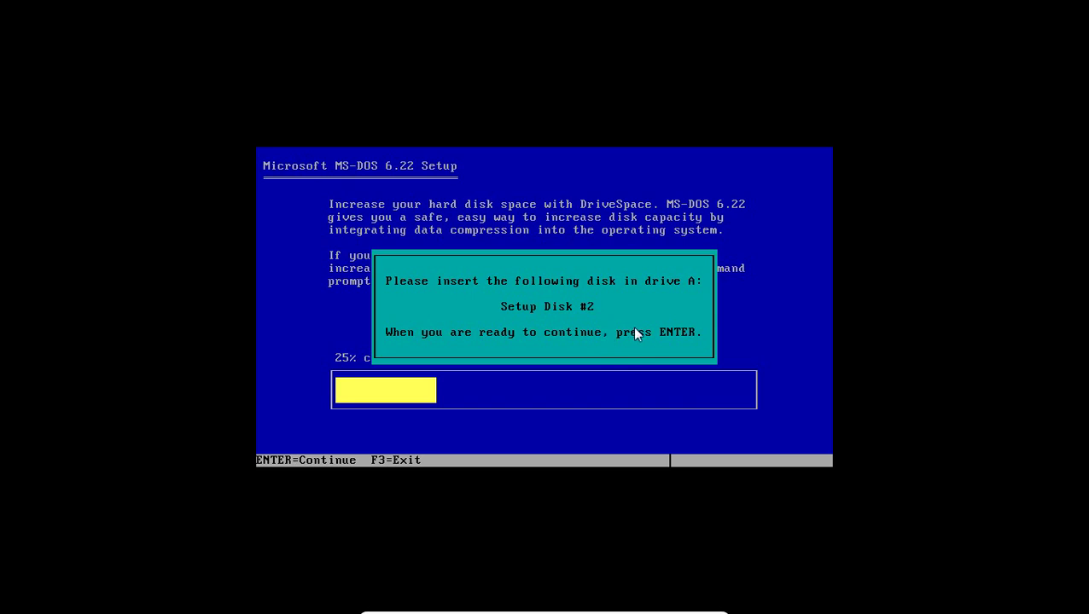
key(Return)
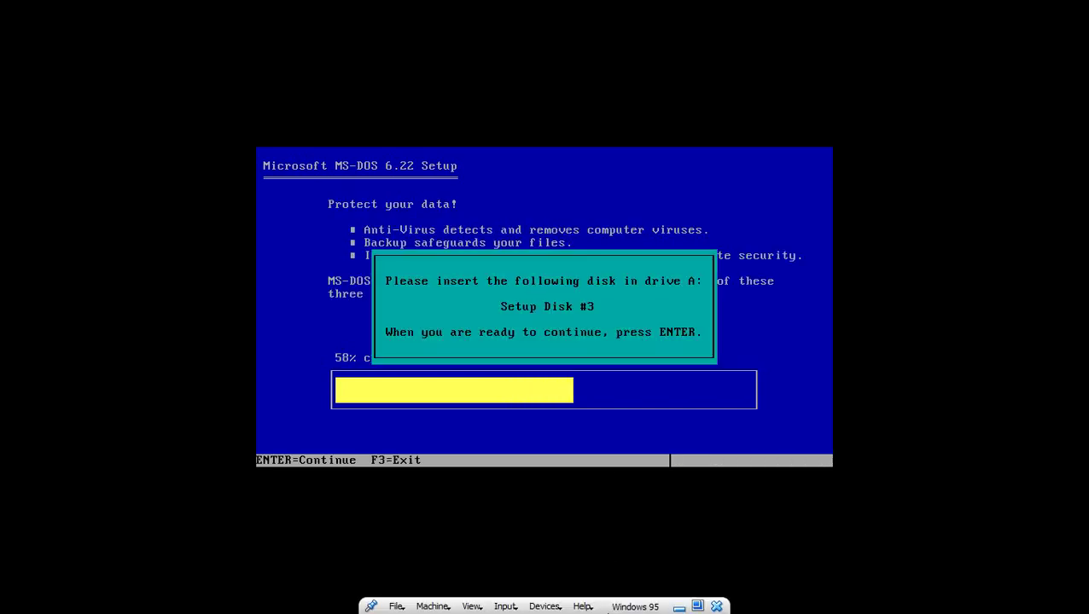
Insert the floppy image Disk 3 - 1.45mb into the virtual floppy drive and continue Setup.
click(547, 608)
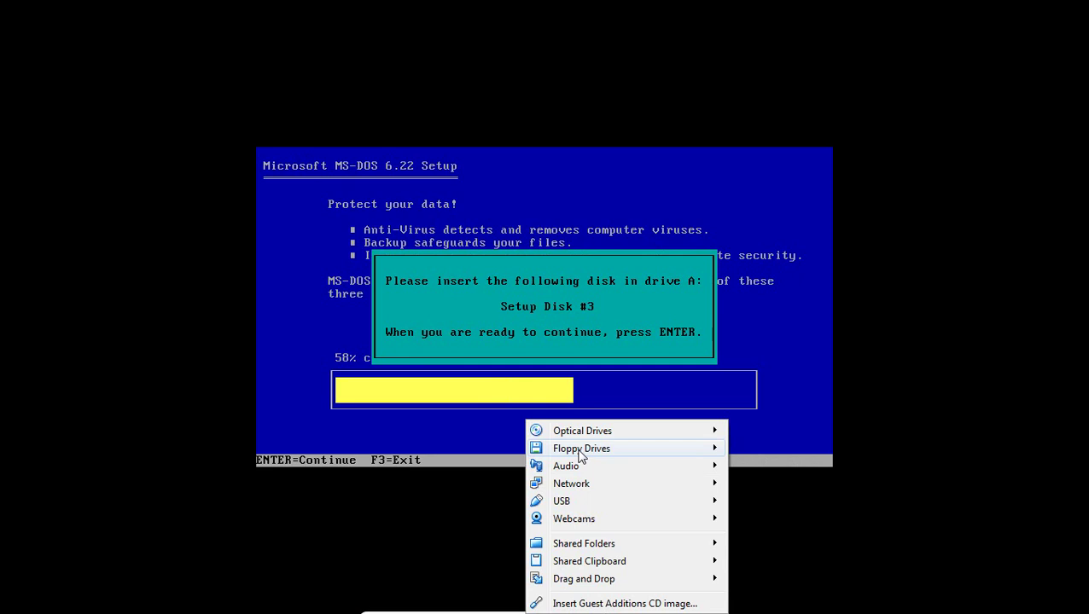
mouse_move(580, 458)
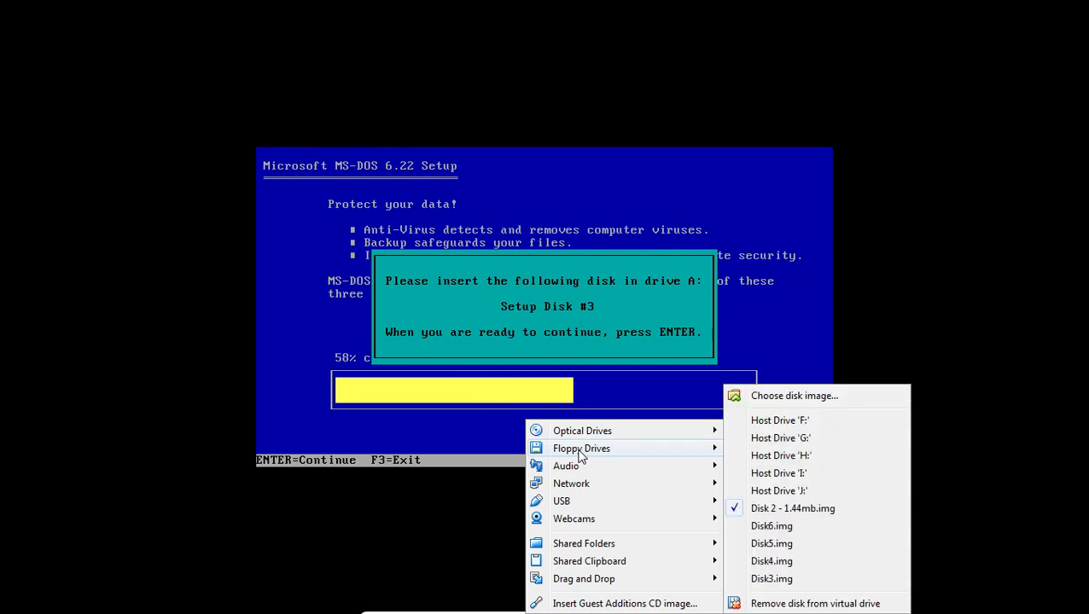
click(759, 395)
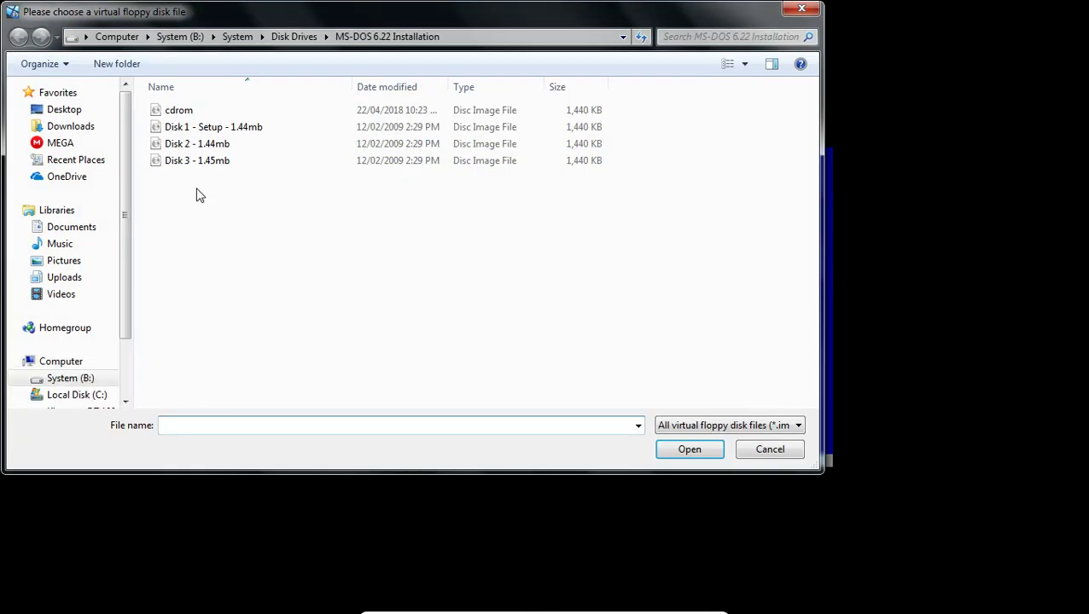
click(205, 160)
click(690, 450)
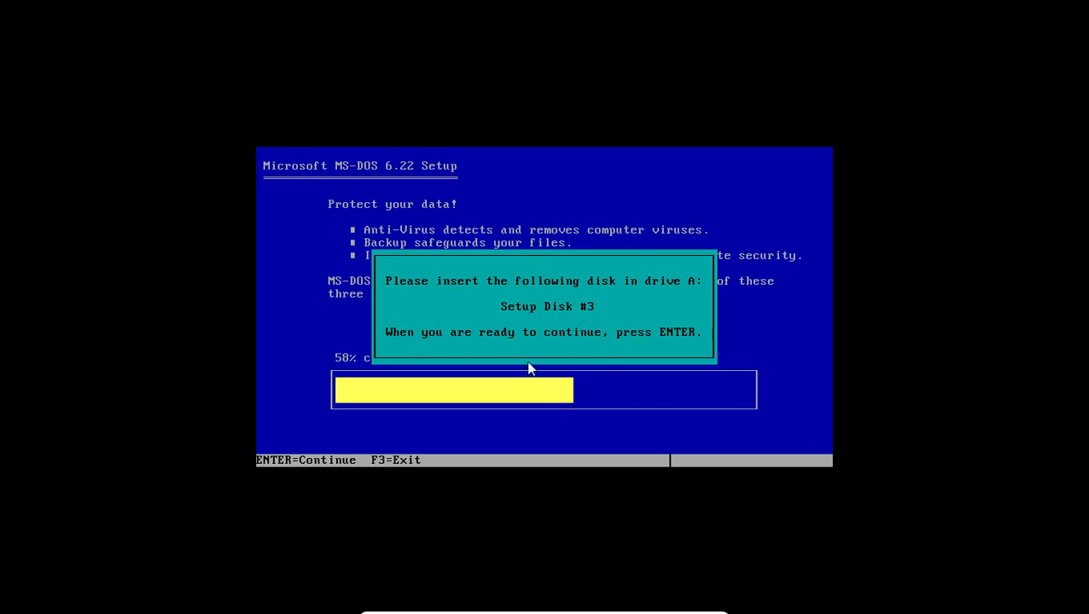
mouse_move(97, 569)
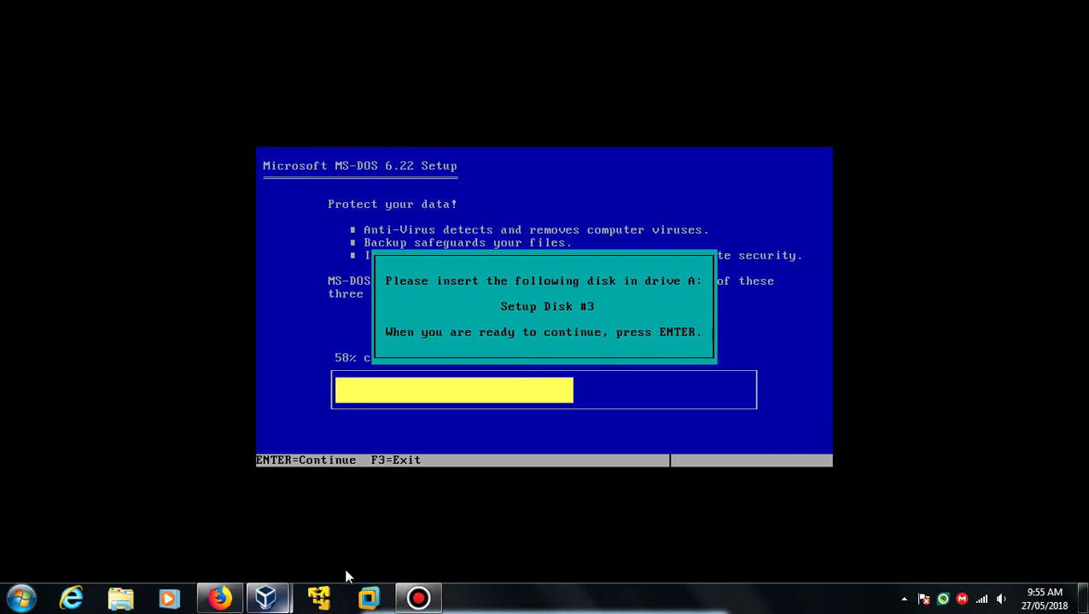
mouse_move(266, 598)
click(381, 549)
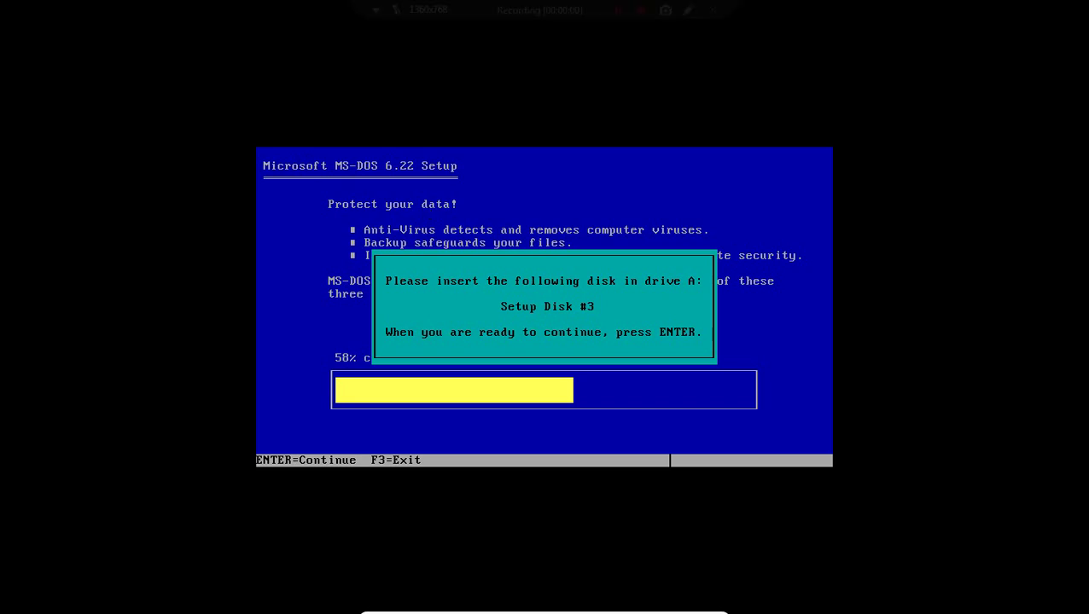
key(Return)
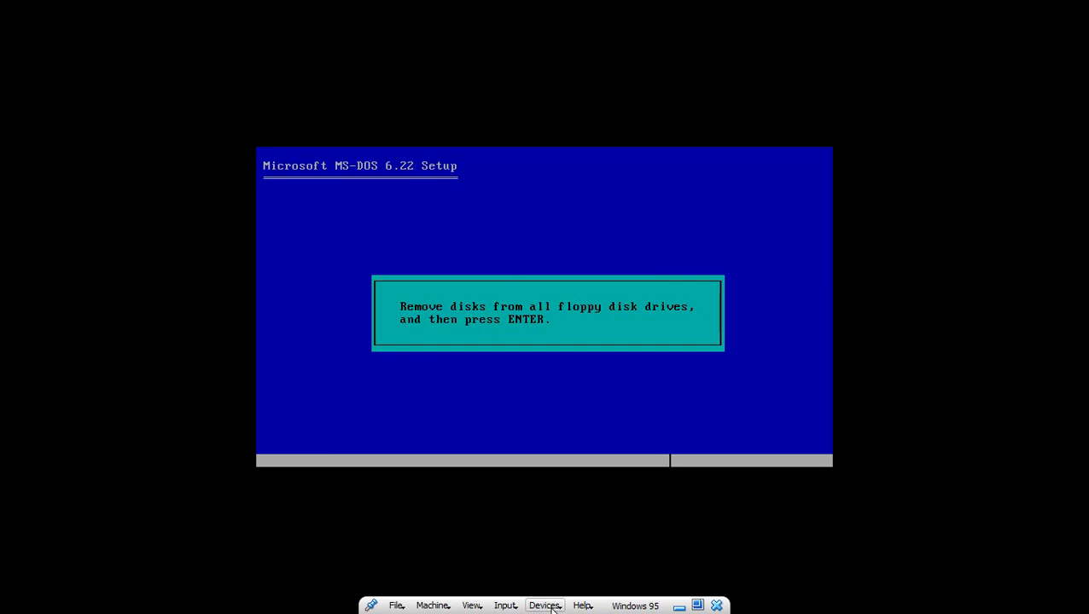
Remove the disk from the virtual floppy drive, finish MS-DOS Setup and restart the virtual machine.
click(543, 606)
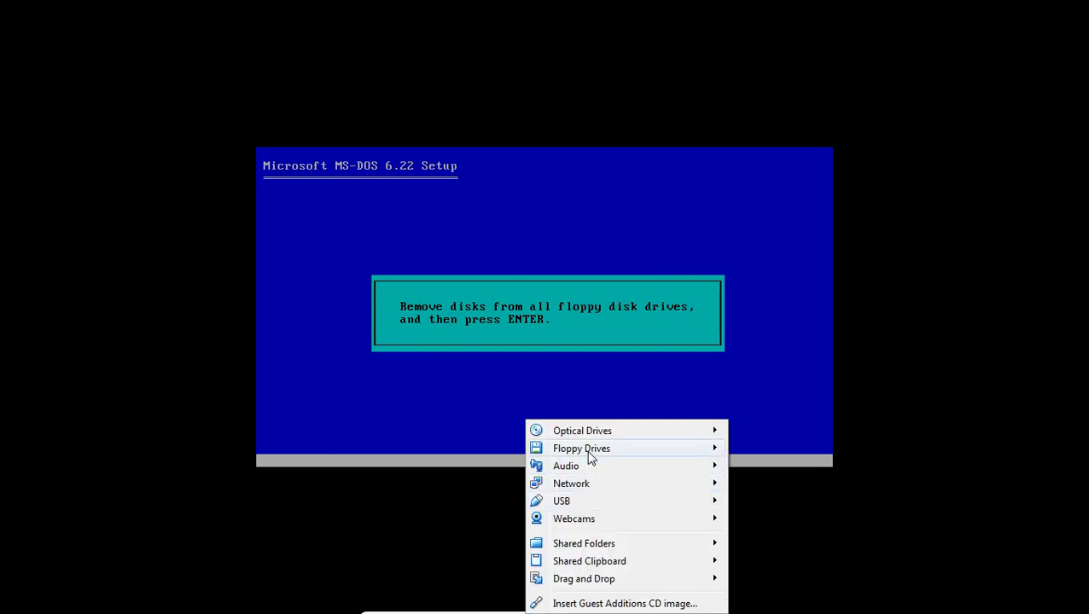
mouse_move(590, 458)
click(796, 604)
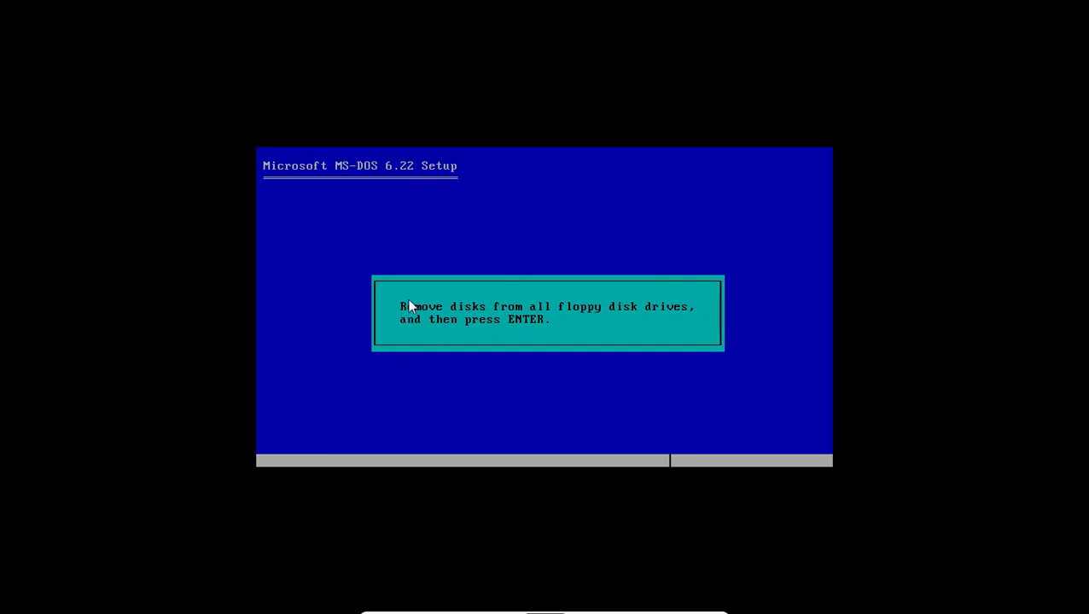
key(Return)
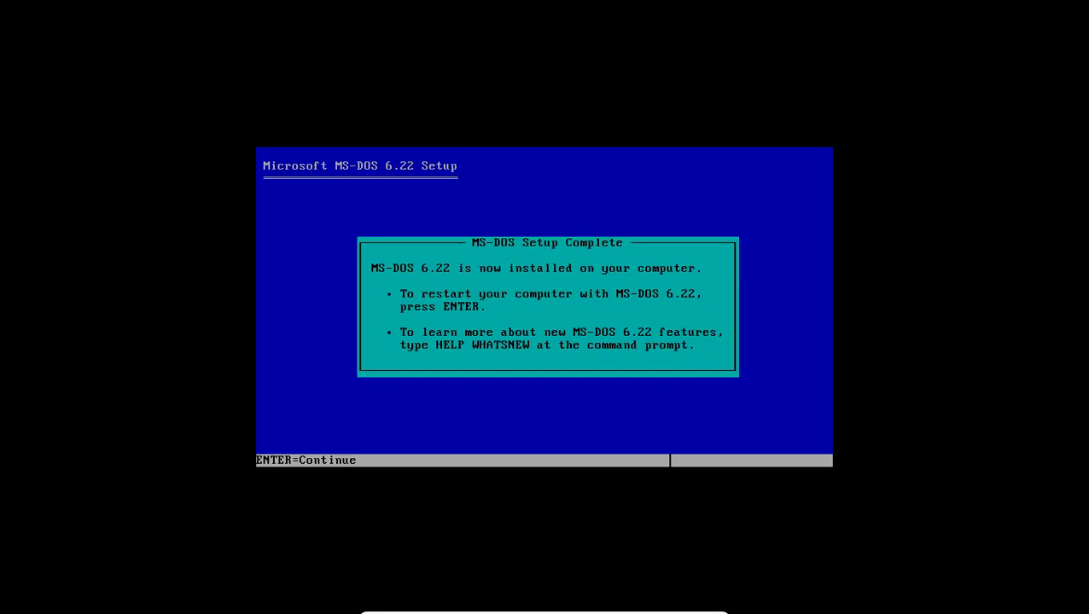
key(Return)
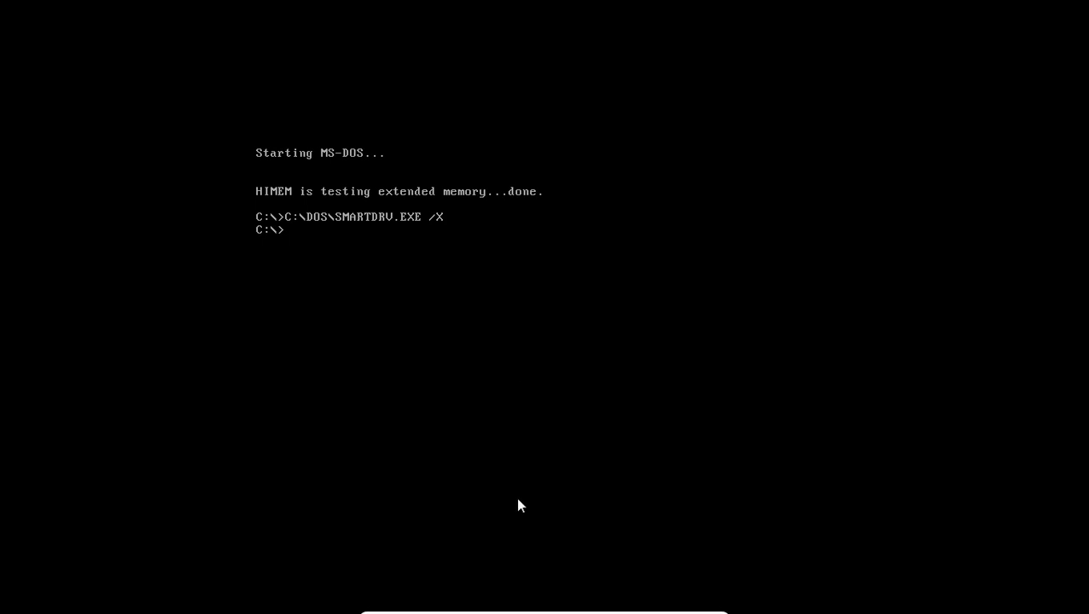
Insert the CD driver installer floppy image into the virtual floppy drive.
click(552, 606)
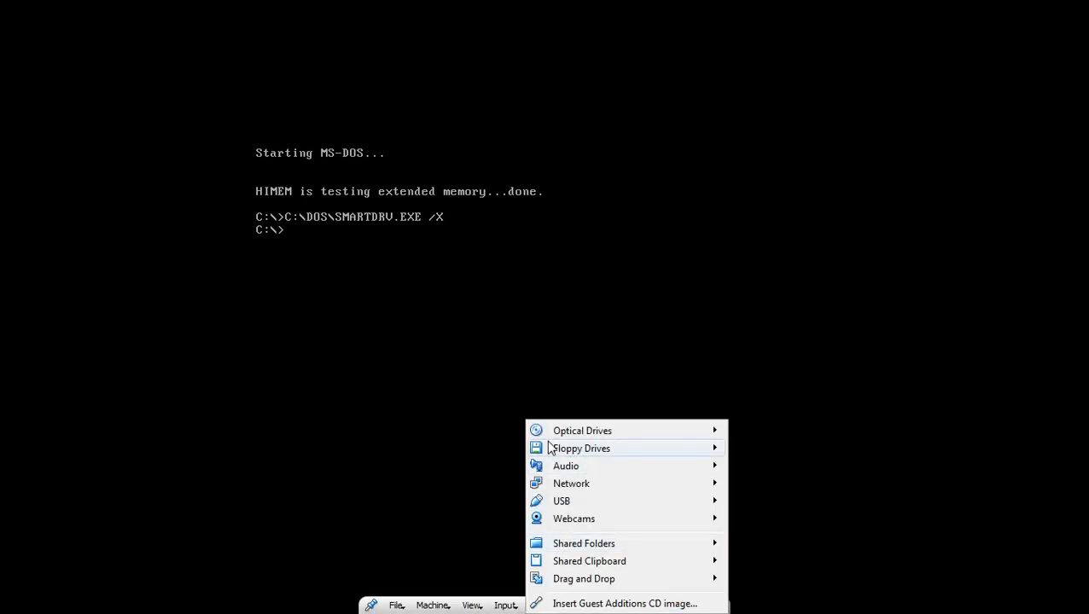
mouse_move(554, 450)
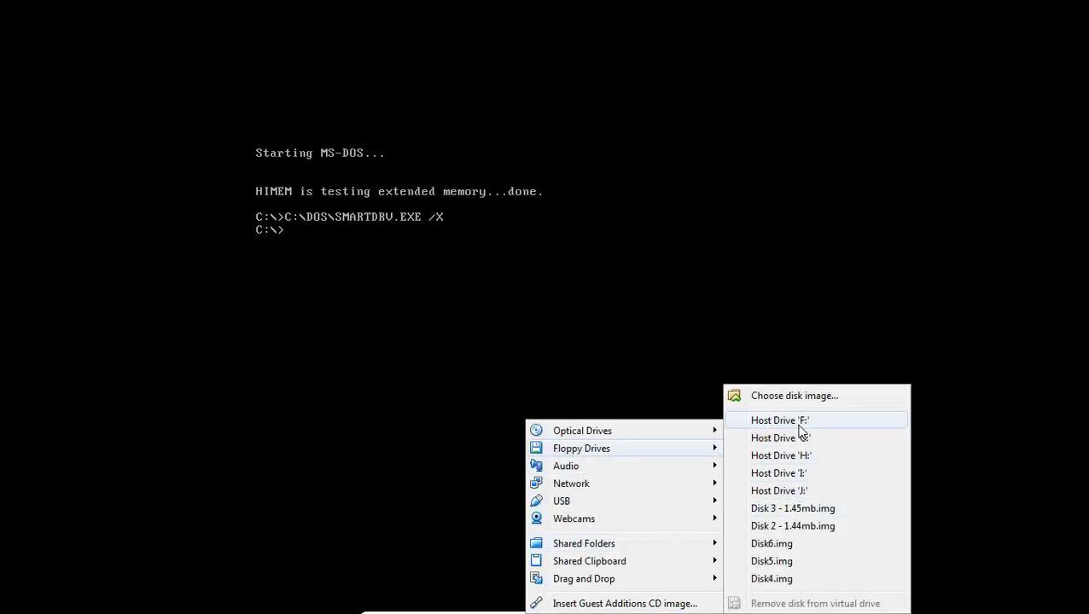
click(788, 398)
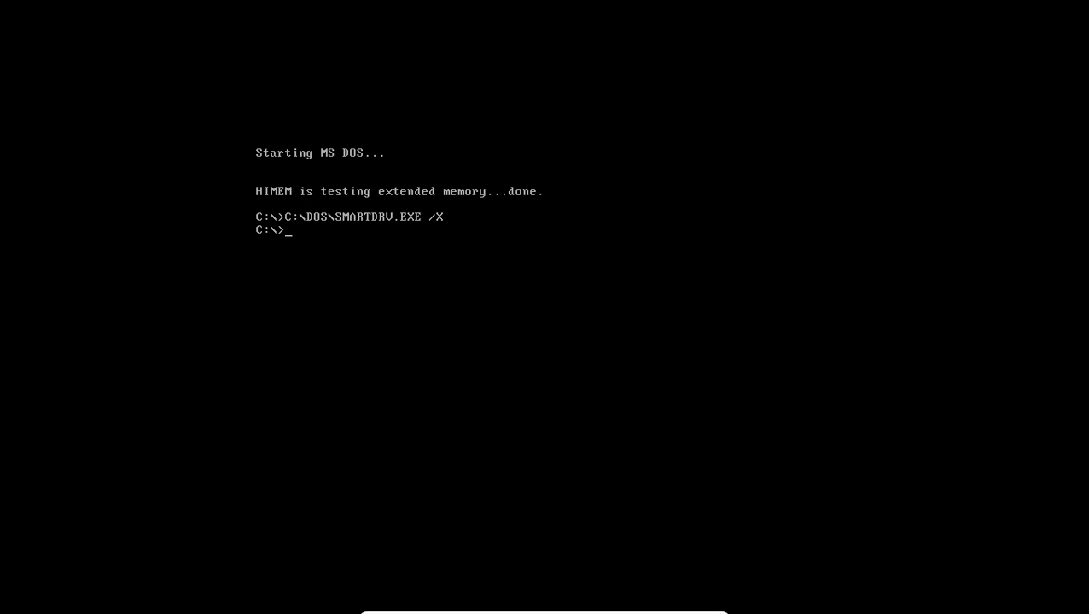
Switch to drive A: at the DOS prompt and list its files with dir.
text(Q)
key(BackSpace)
text(A:)
key(Return)
text(dir)
key(Return)
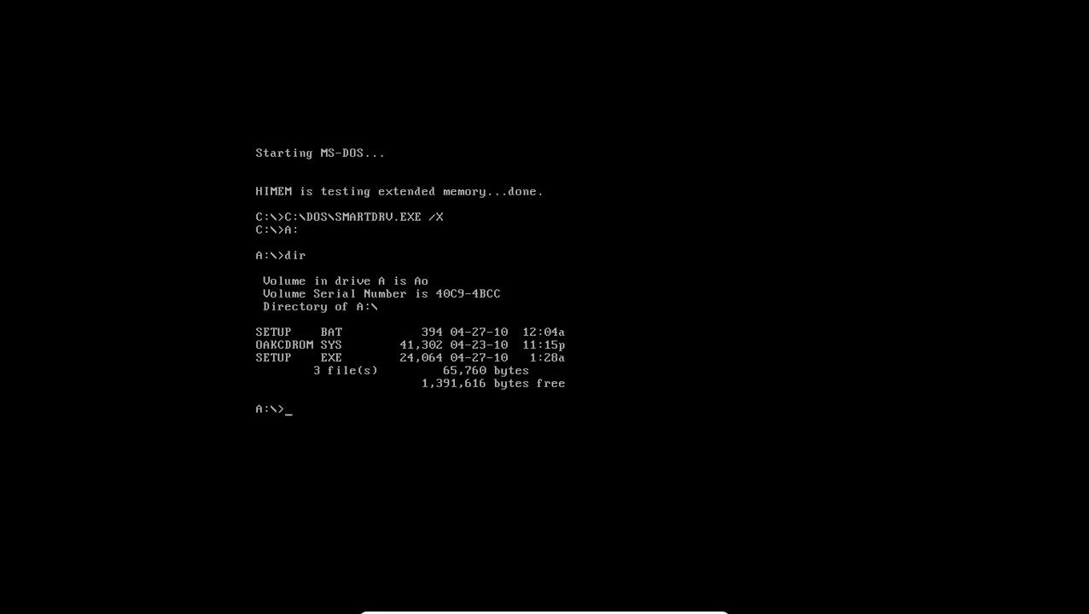
Run setup.bat to install the CD driver and return to drive C:.
text(setup.bat)
key(Return)
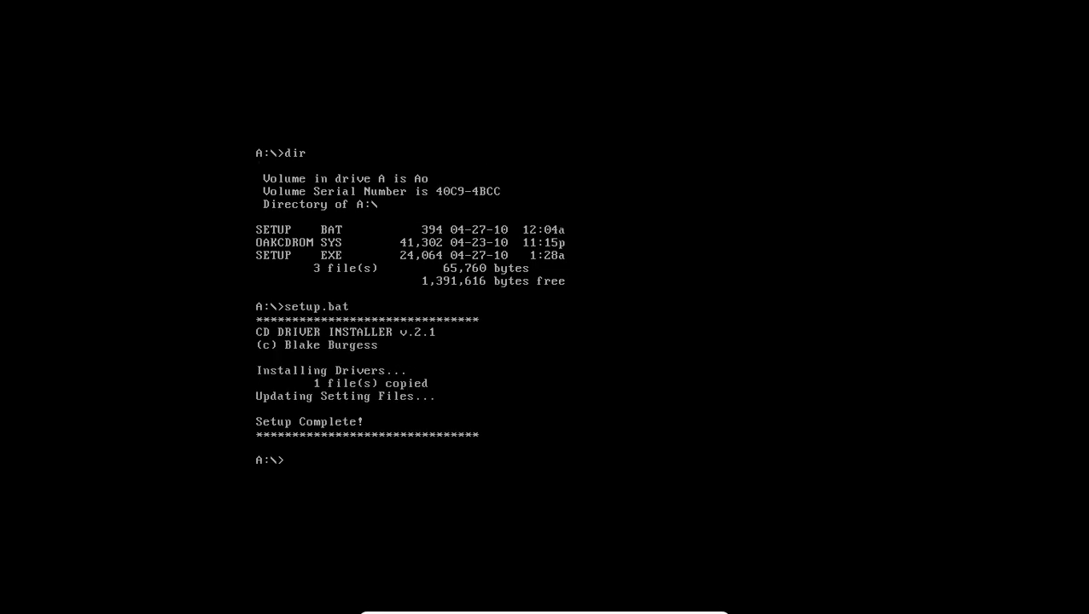
text(C:)
key(Return)
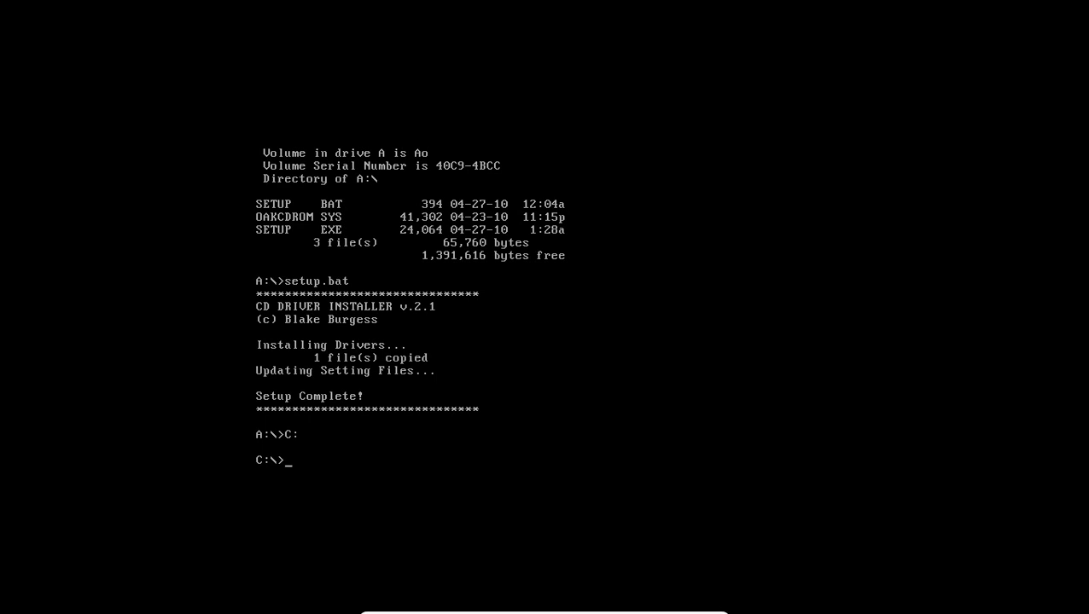
text(D)
key(BackSpace)
key(BackSpace)
mouse_move(513, 8)
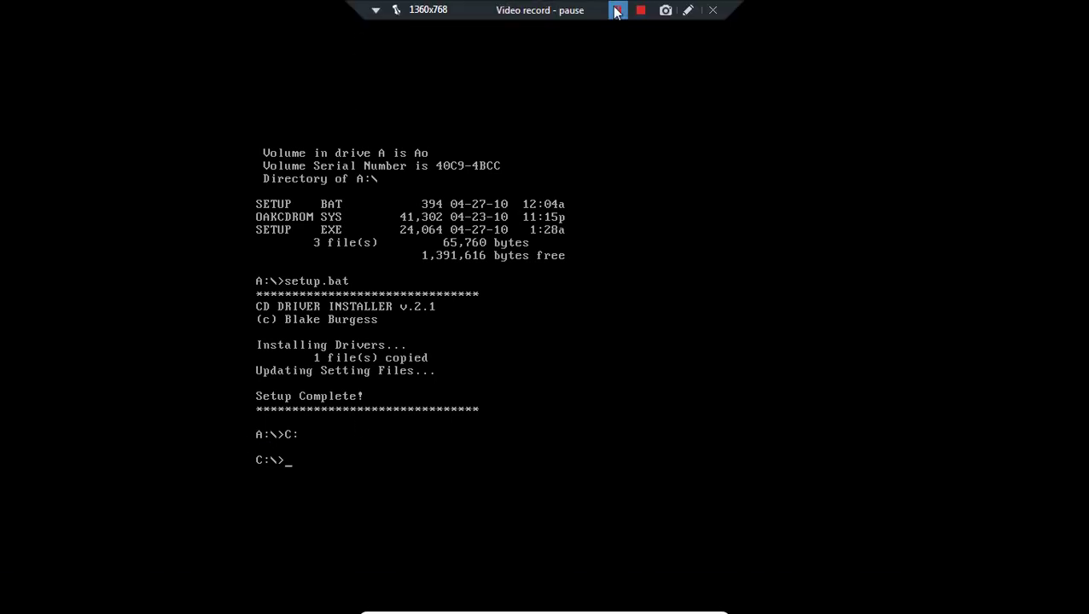
click(618, 9)
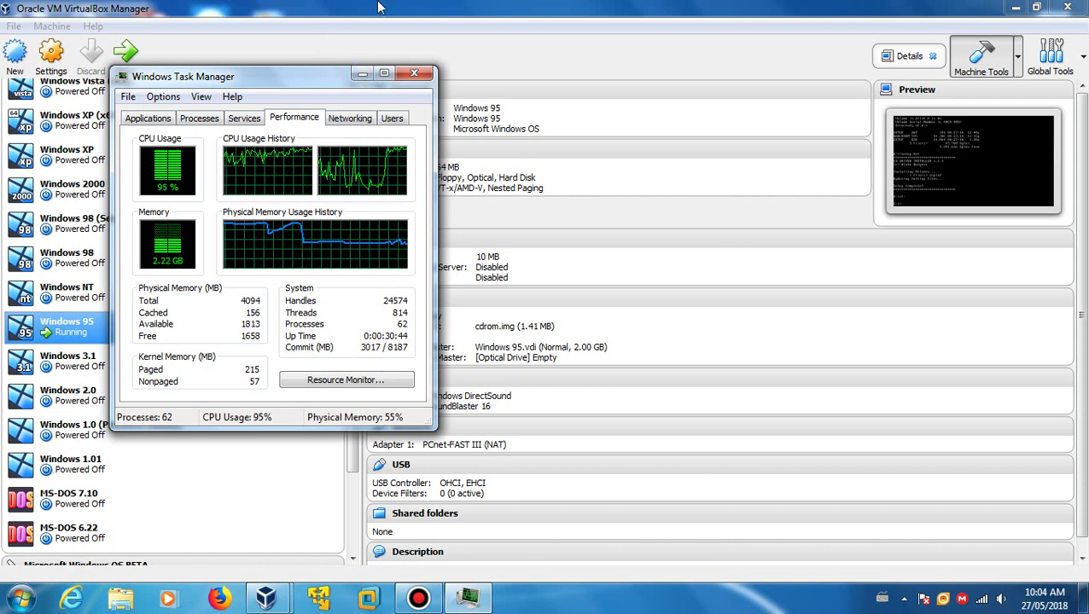
mouse_move(420, 7)
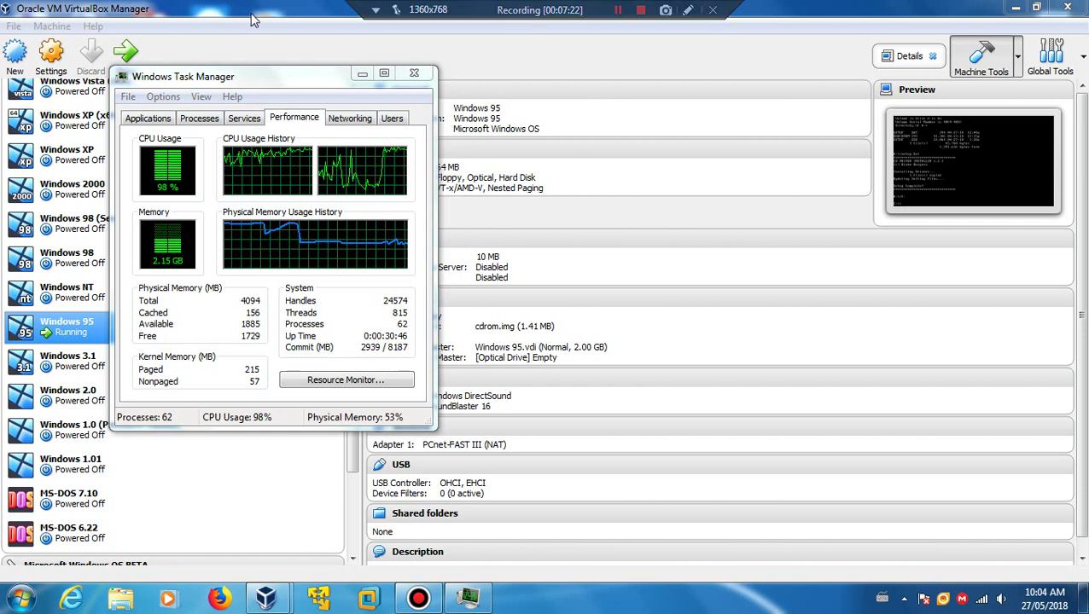
click(256, 19)
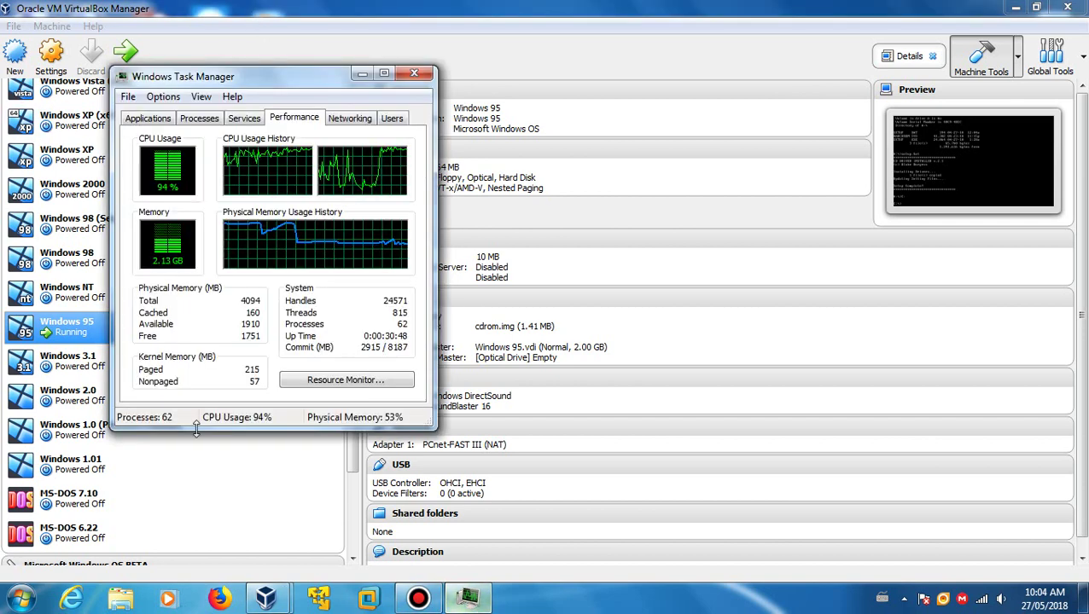
click(468, 597)
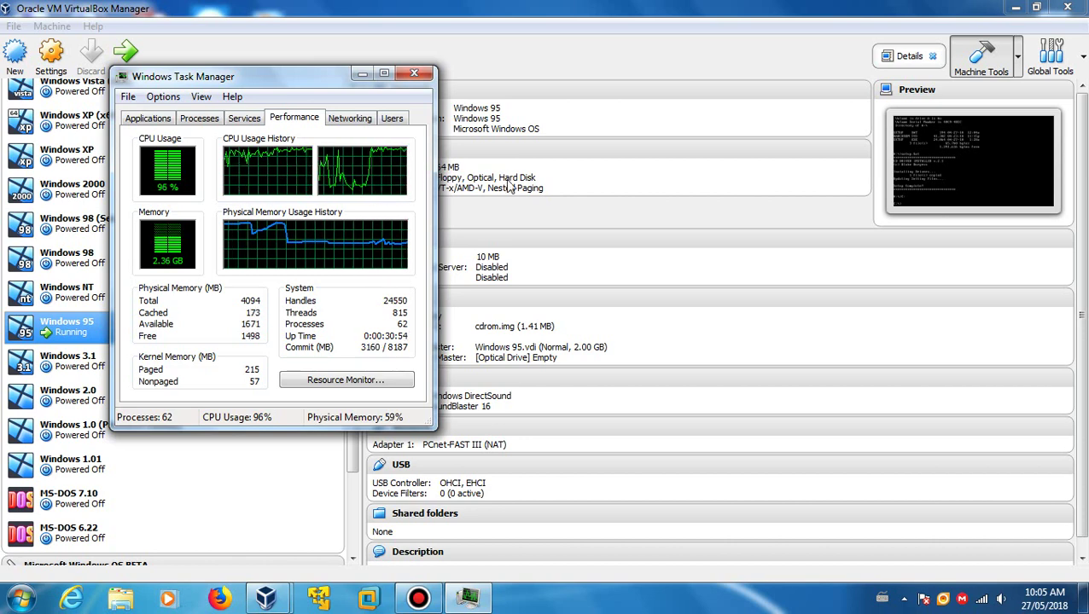
click(647, 179)
click(1014, 8)
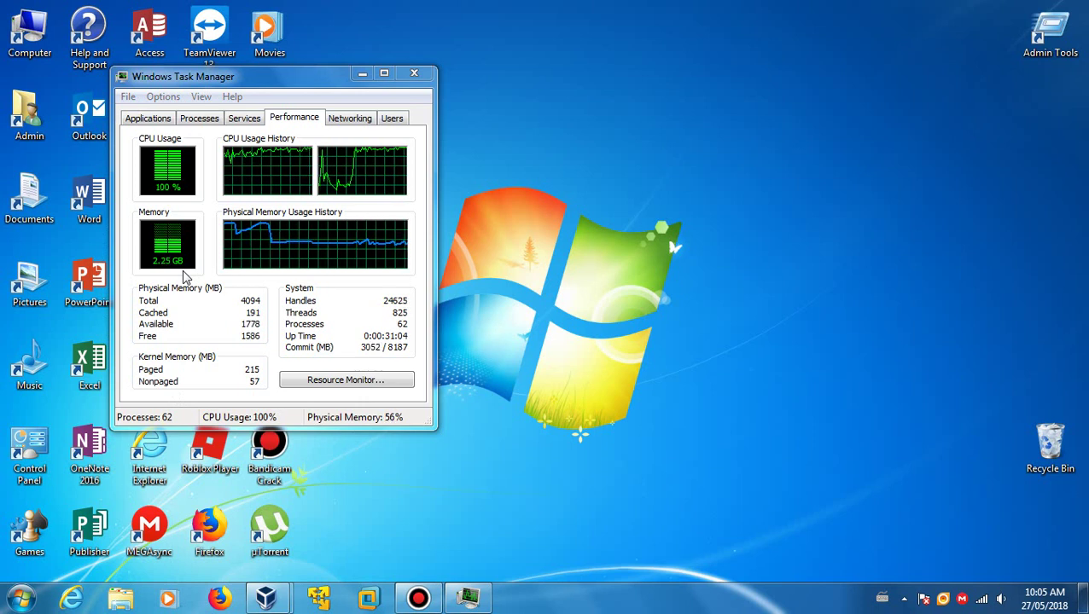
drag(947, 250, 1025, 480)
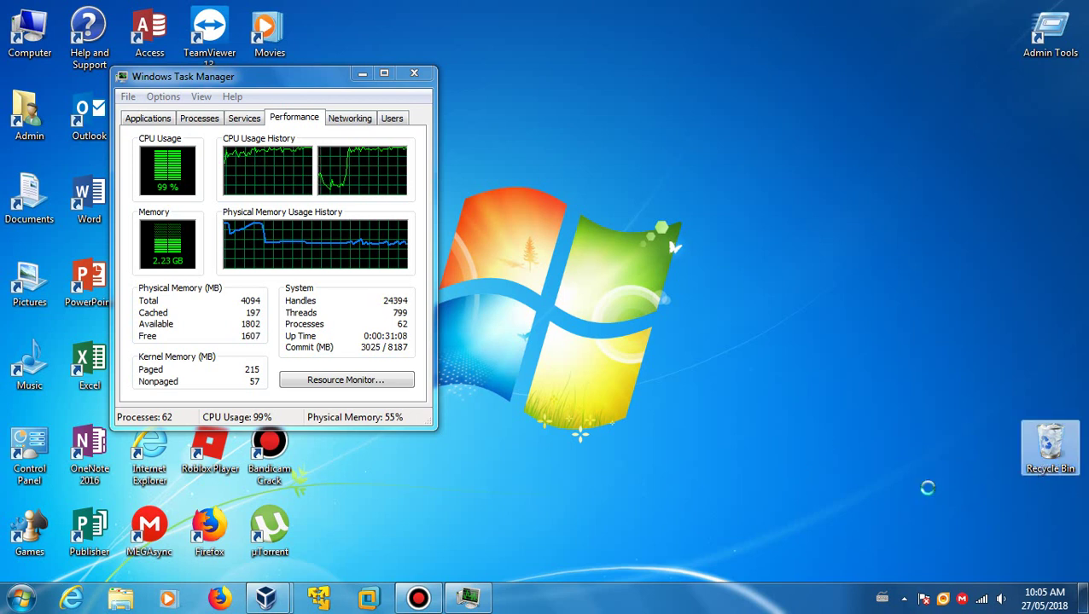
key(shift+F10)
click(794, 495)
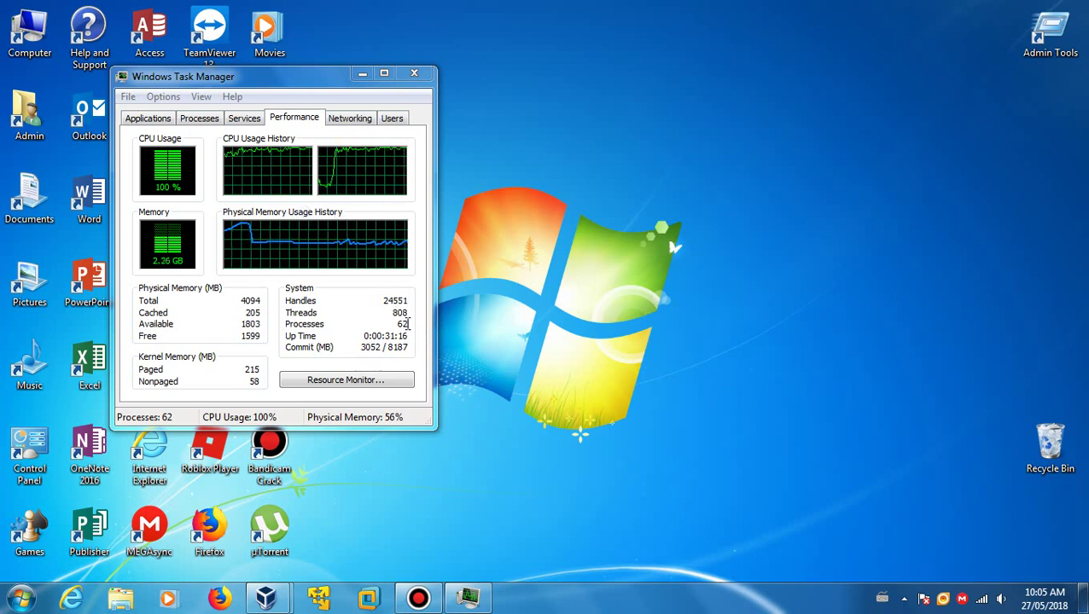
click(340, 379)
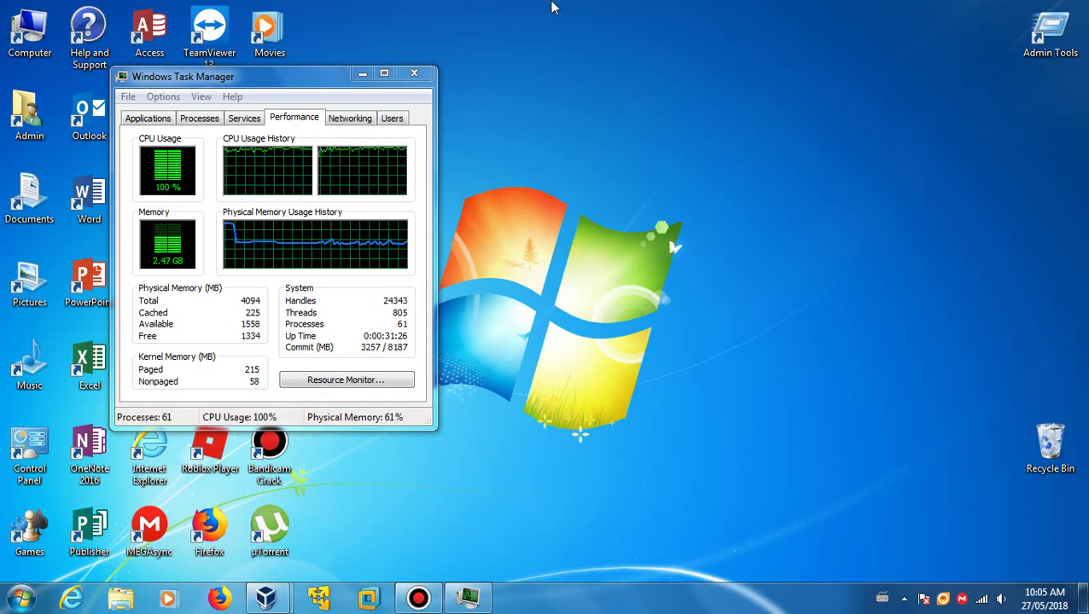
mouse_move(552, 7)
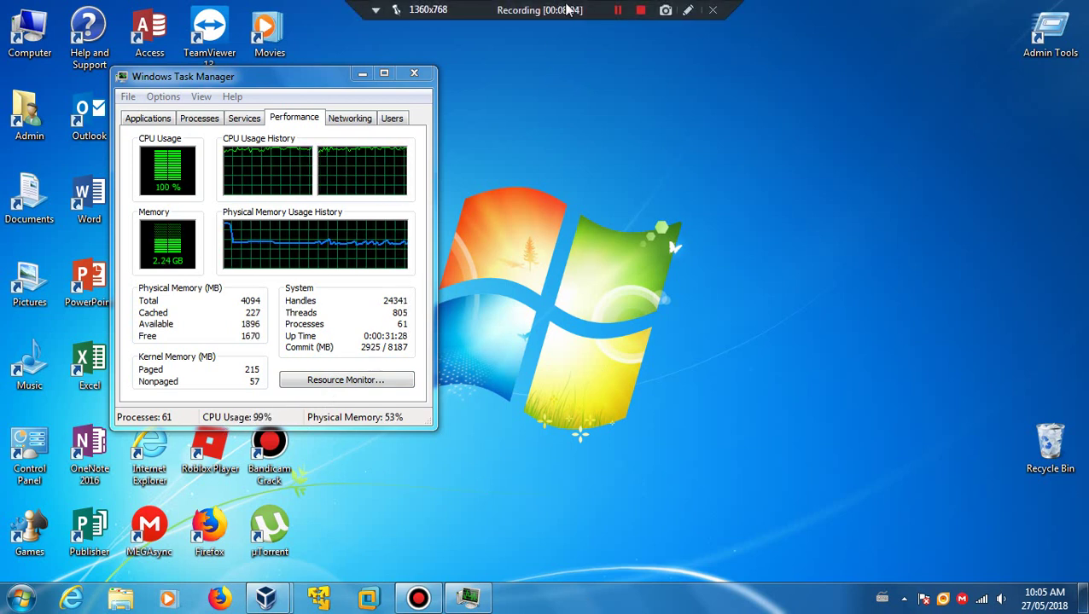
click(617, 16)
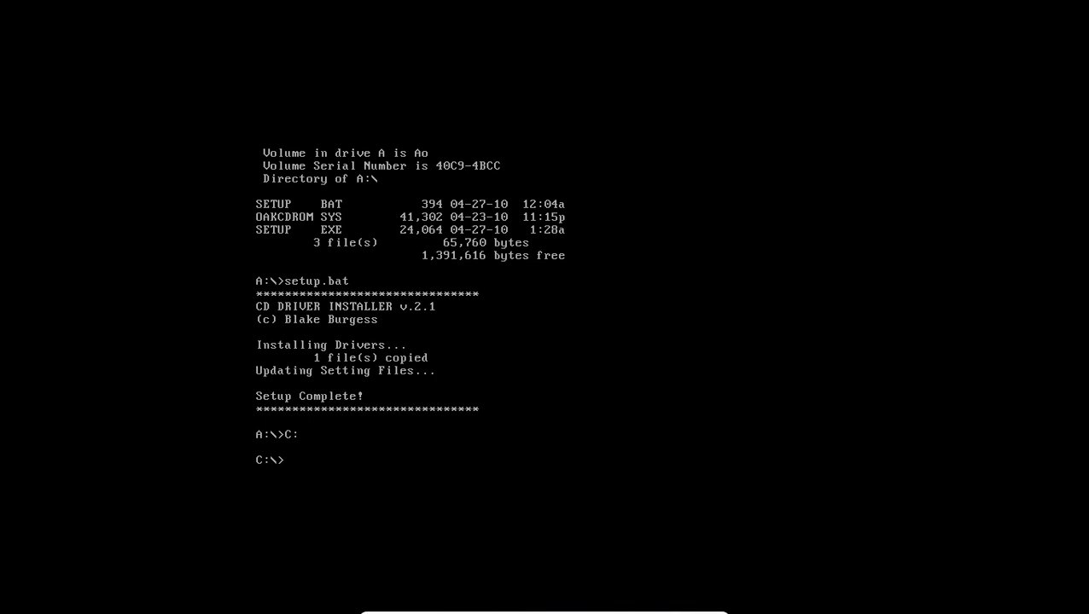
Insert the Windows 95 Installation disc image from the Windows Installation folder into the virtual optical drive.
click(547, 606)
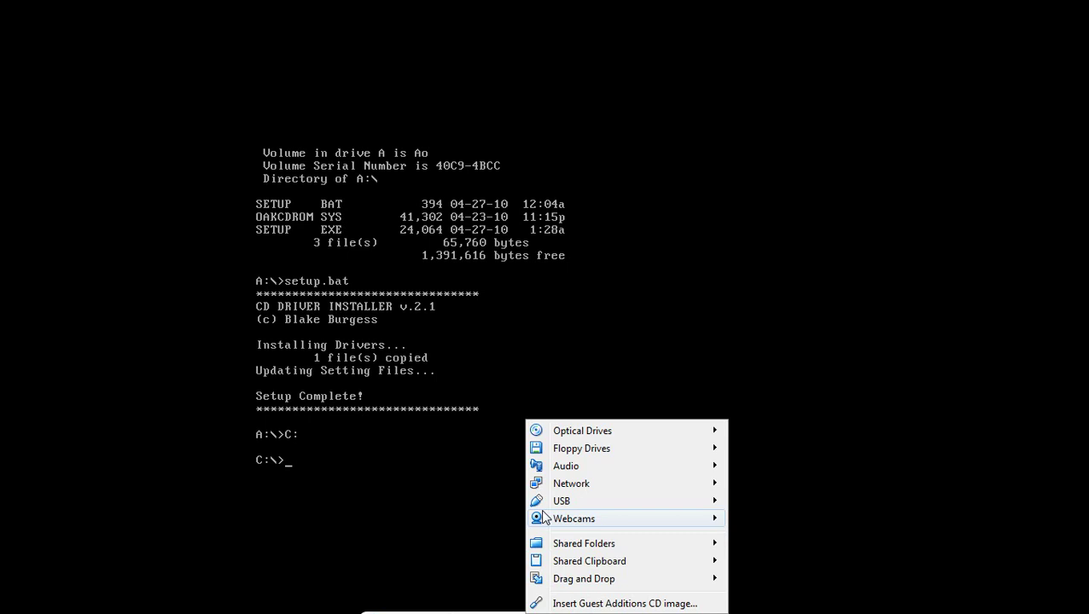
mouse_move(544, 519)
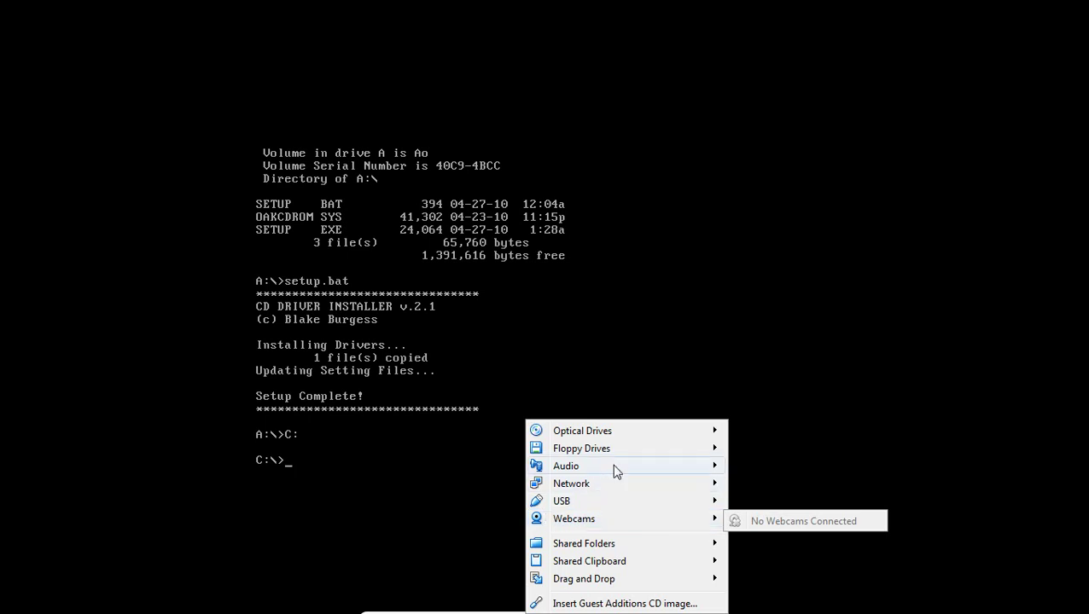
mouse_move(621, 455)
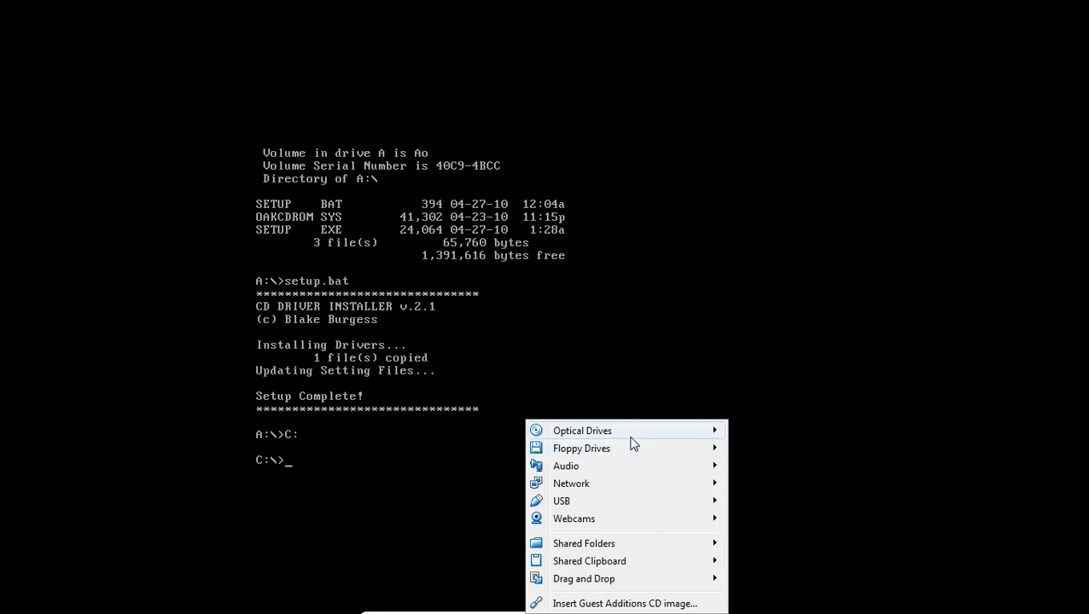
mouse_move(630, 436)
click(754, 435)
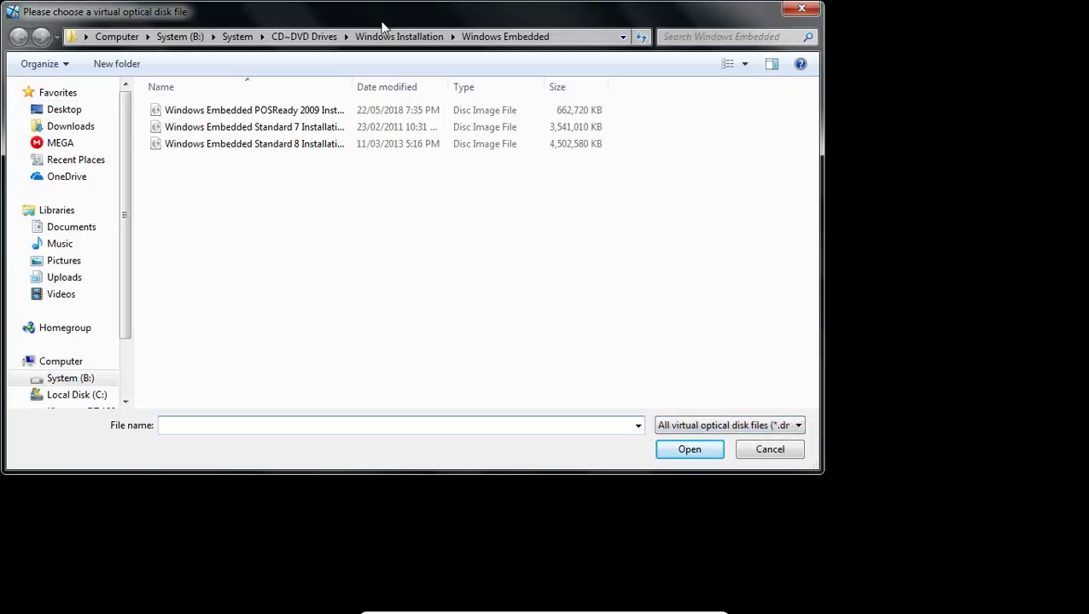
click(295, 37)
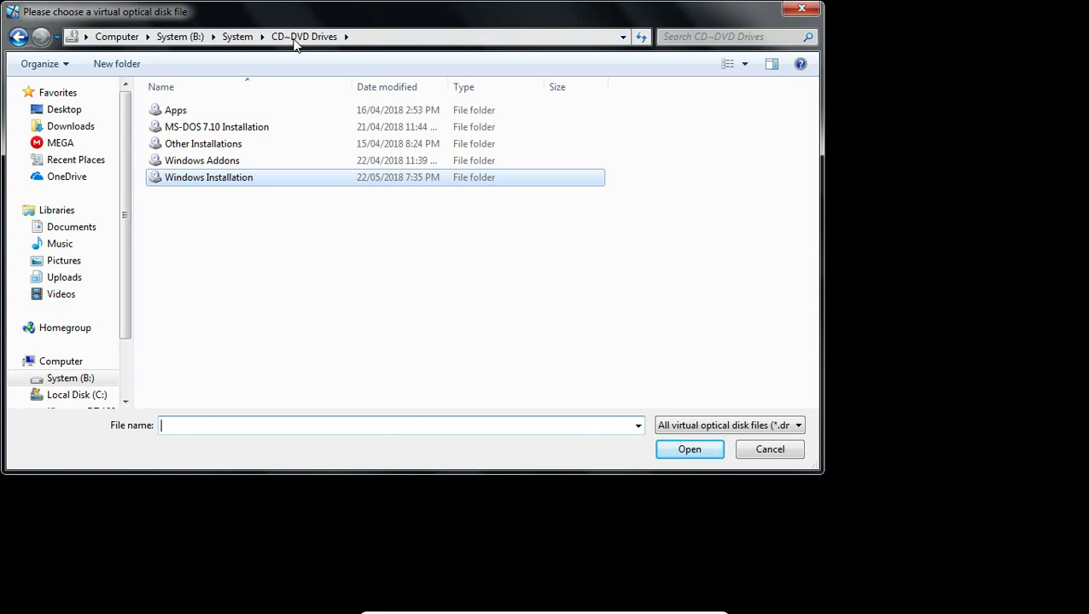
double_click(221, 179)
scroll(221, 181, down, 2)
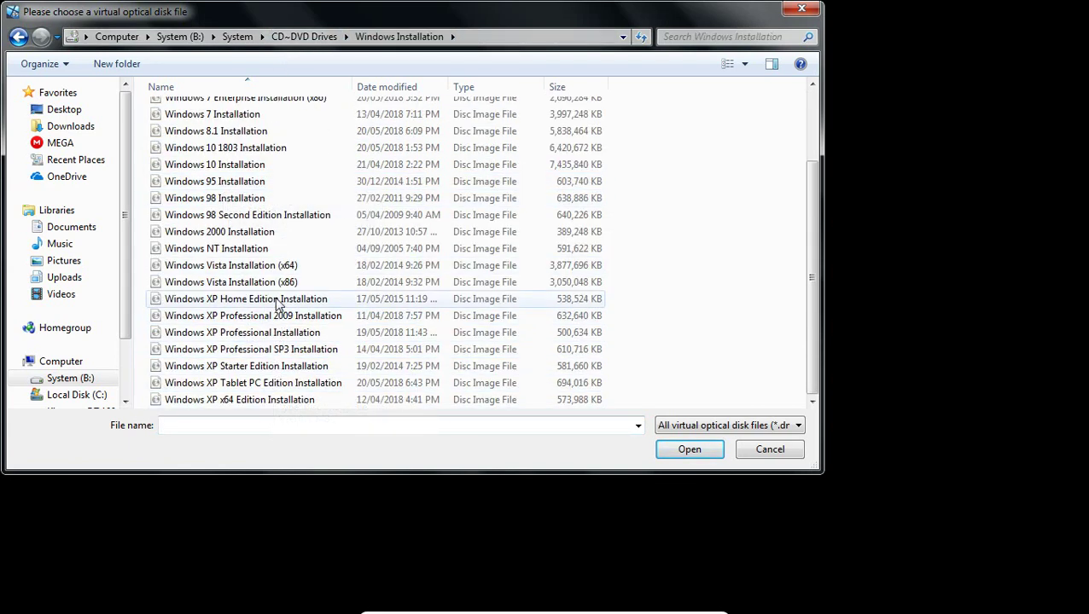
click(250, 180)
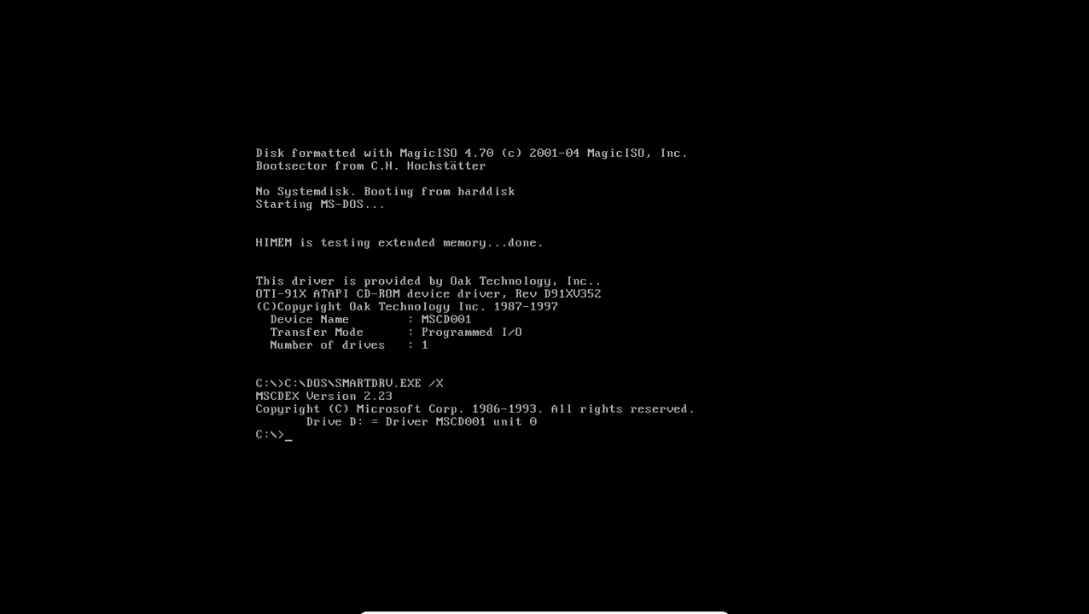
Switch to drive D: at the DOS prompt and list its files with dir.
text(D:)
key(Return)
text(dir)
key(Return)
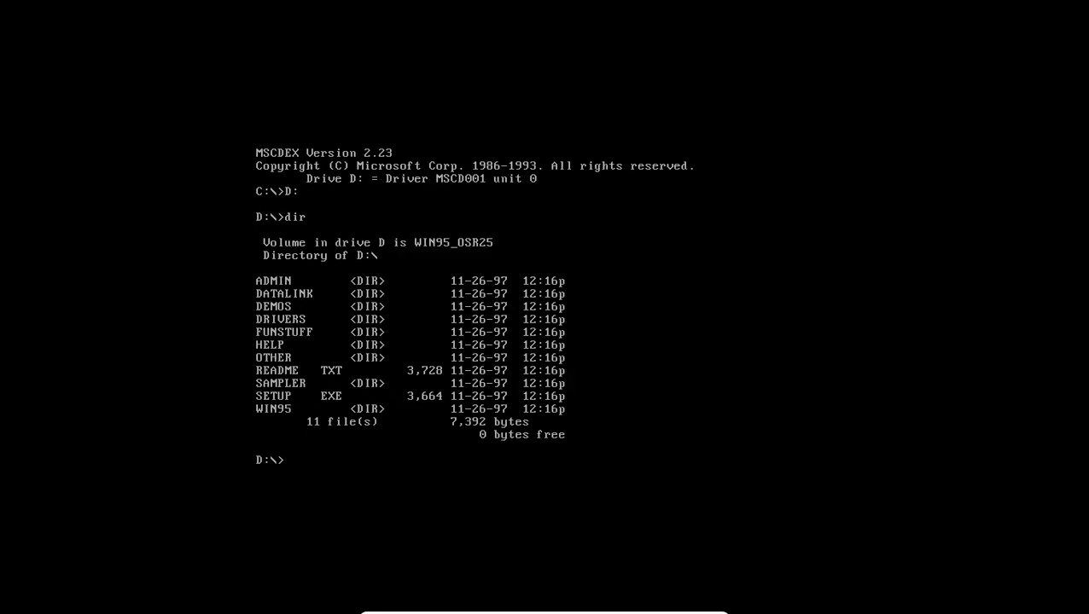
Run Setup.exe from the CD, continuing through the system check and welcome message, and accept the Windows 95 license agreement.
text(Setup.exe)
key(Return)
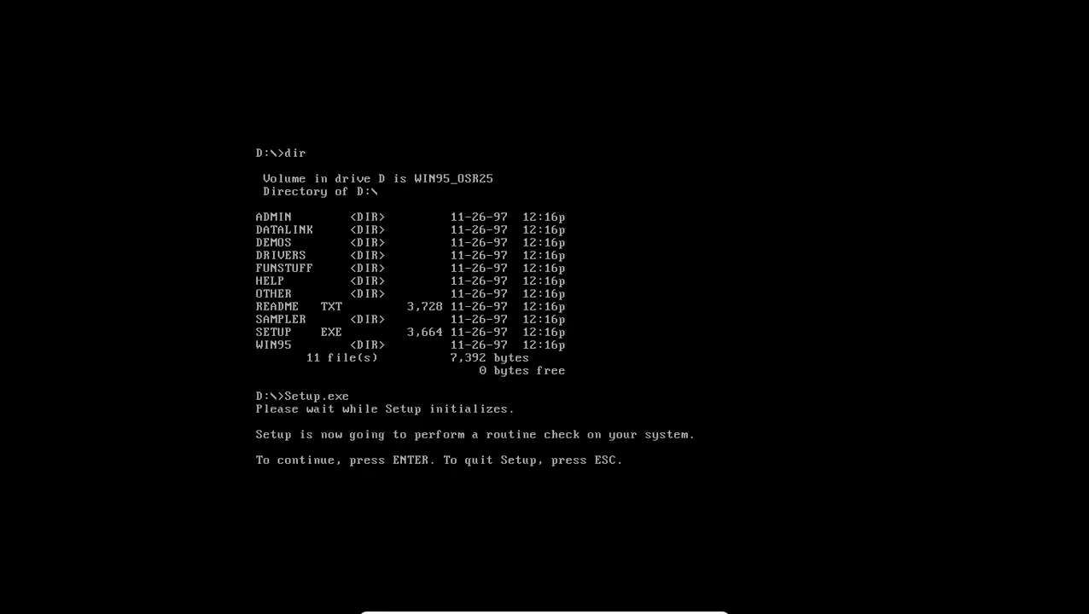
key(Return)
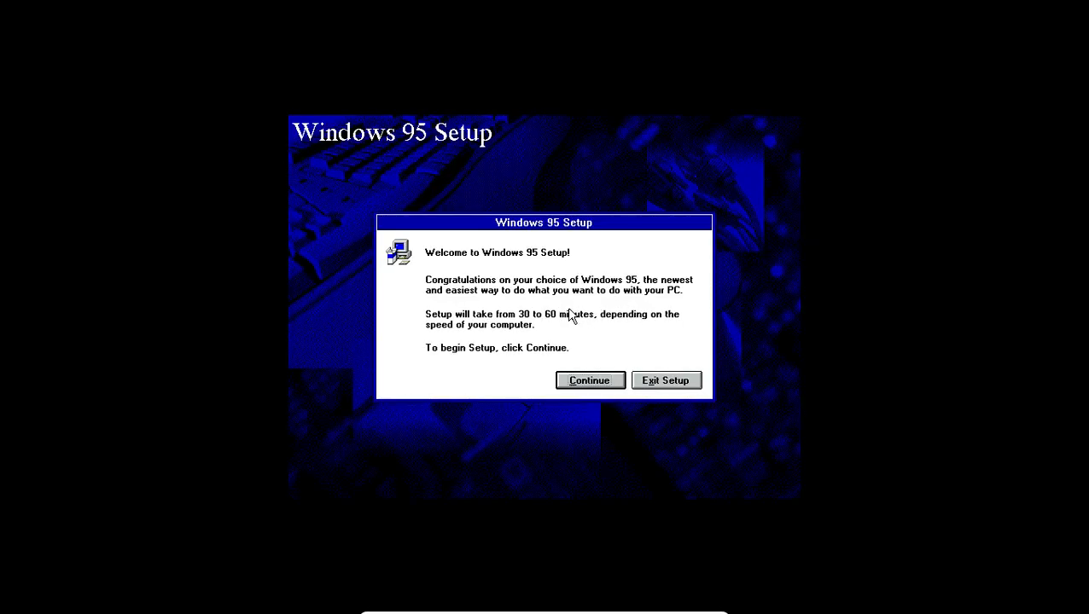
click(577, 385)
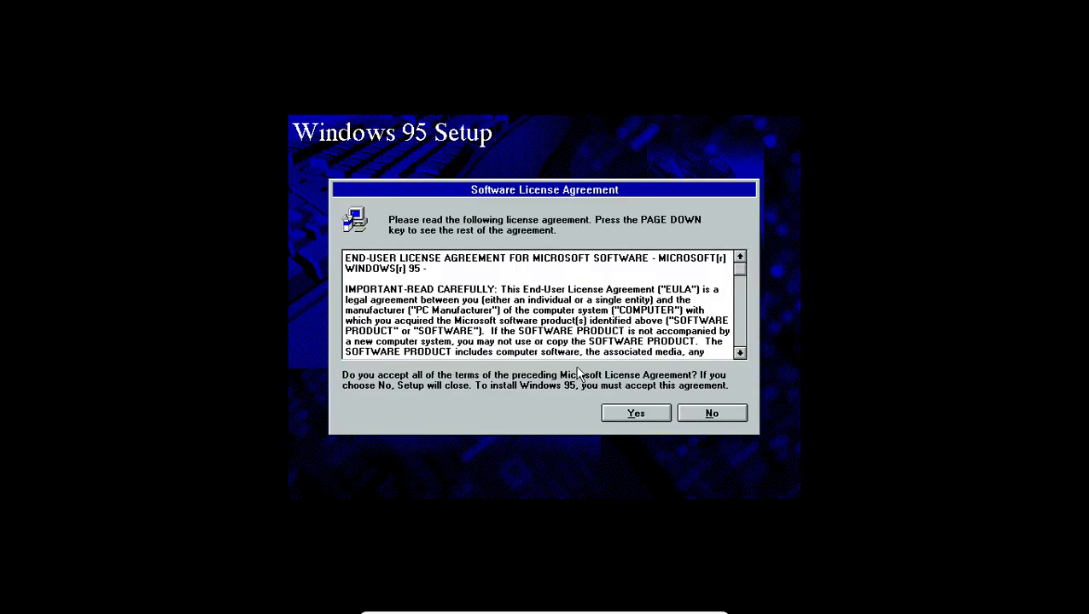
click(634, 413)
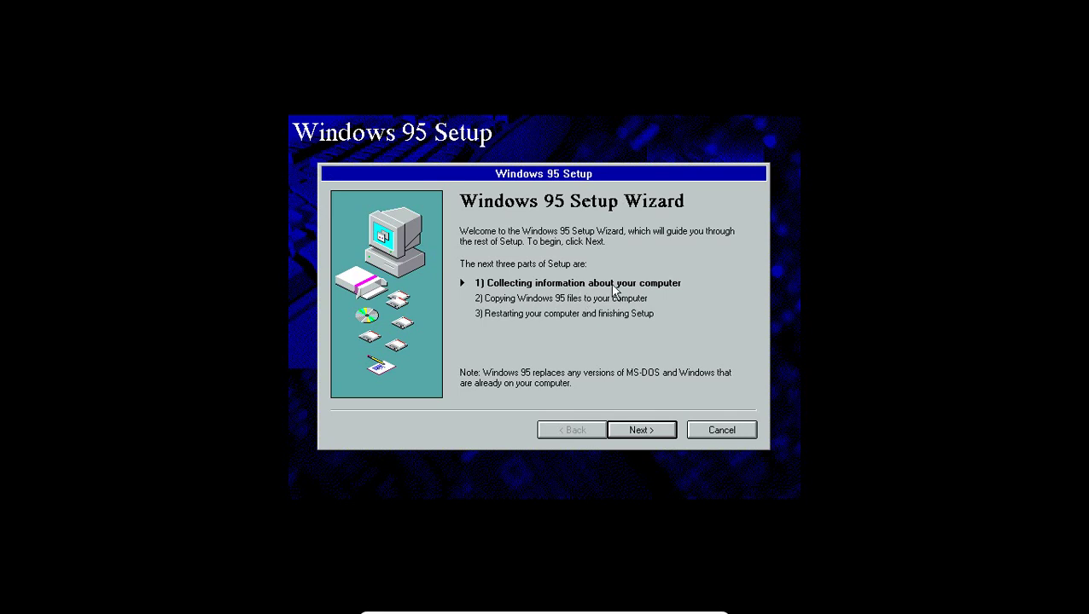
Proceed through the Setup Wizard with C:\WINDOWS as the installation directory and the Typical setup option.
click(630, 430)
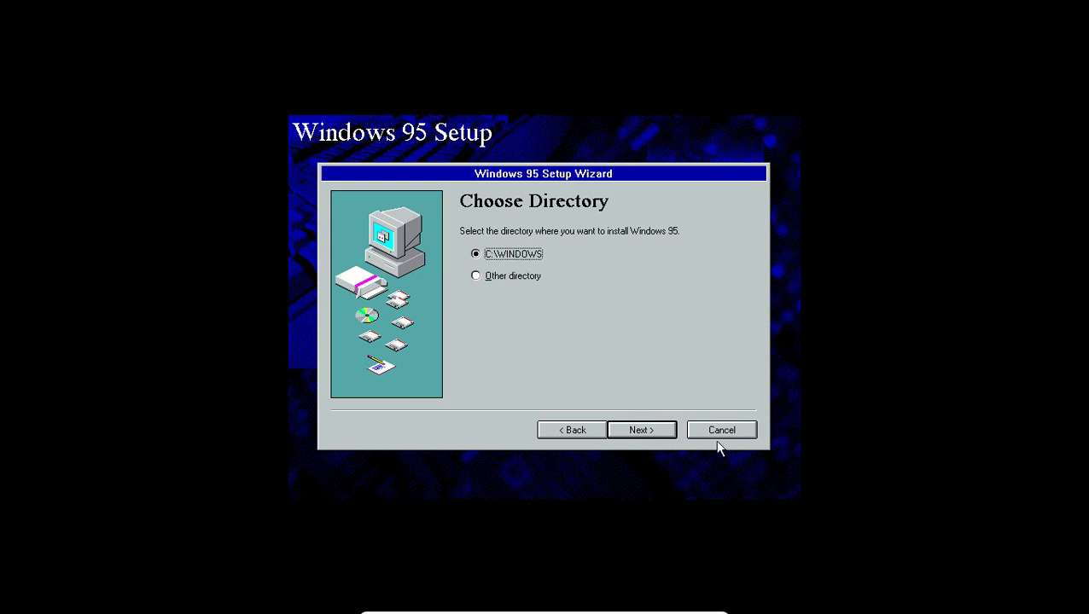
click(647, 432)
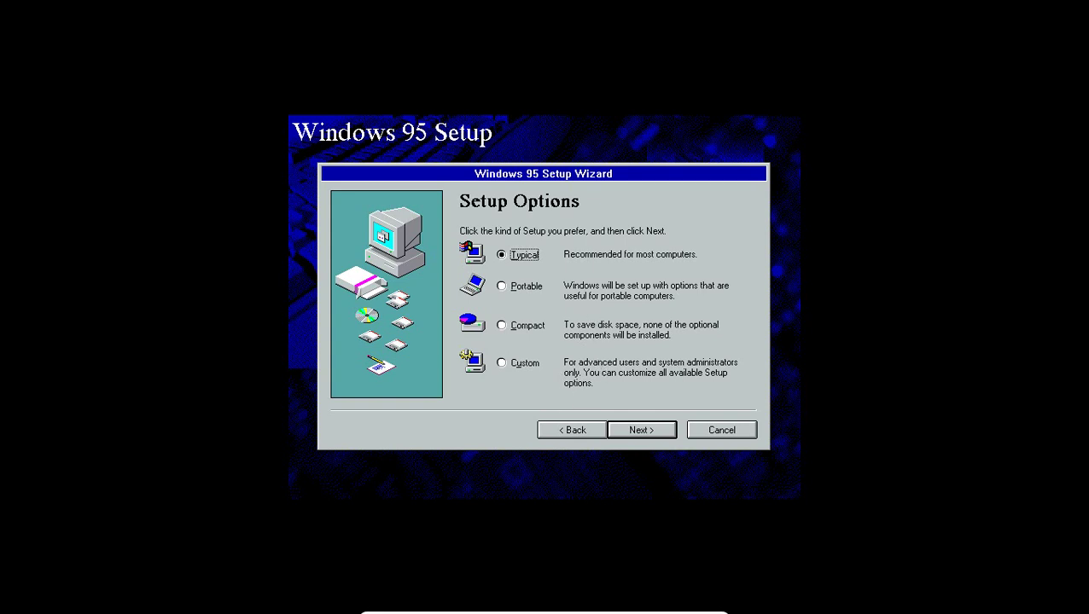
click(625, 430)
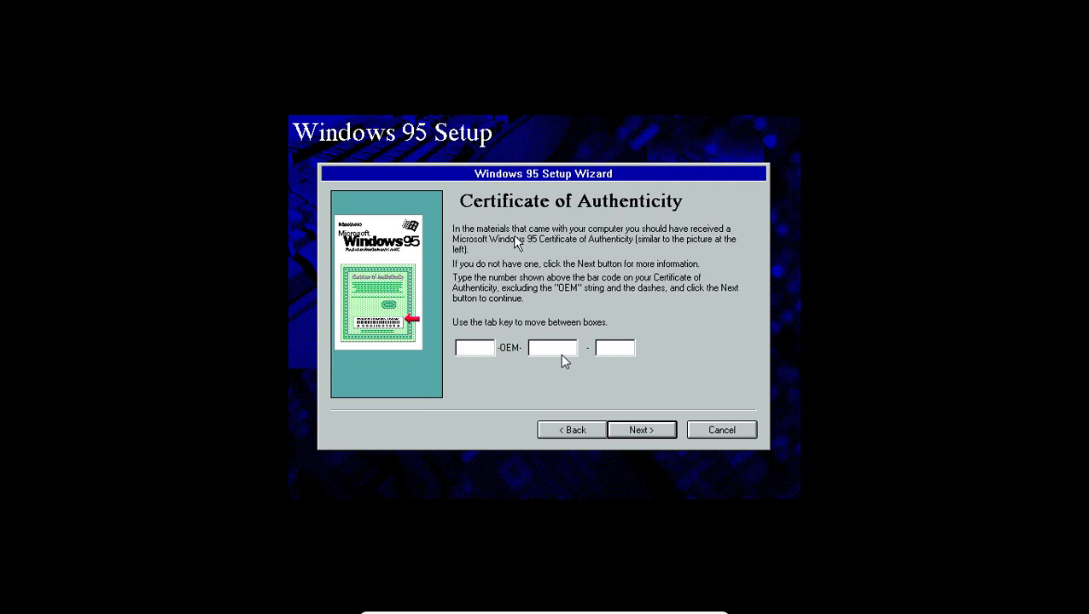
mouse_move(511, 5)
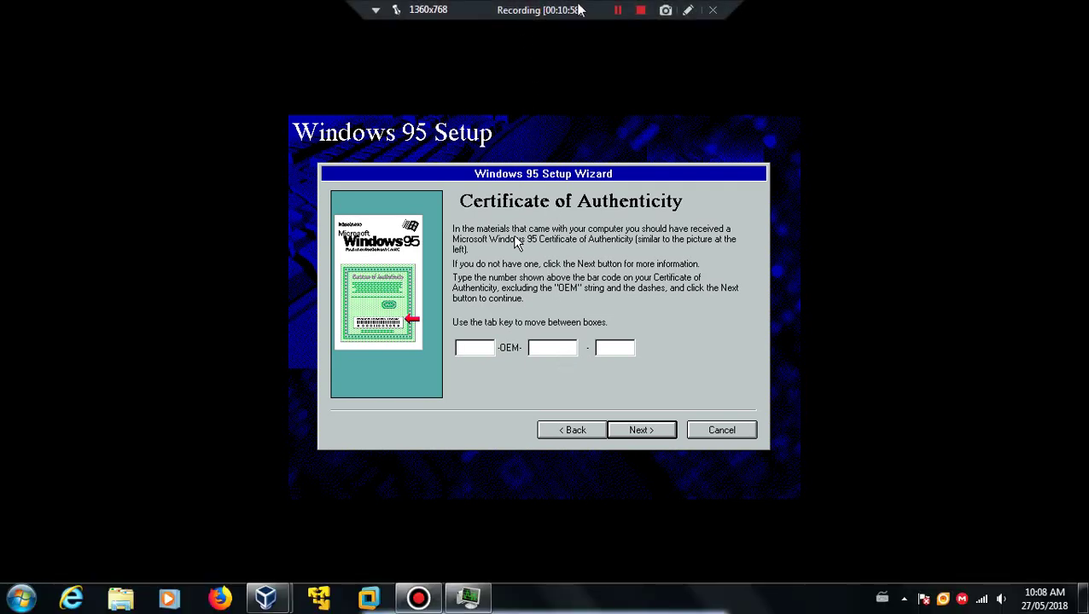
click(617, 10)
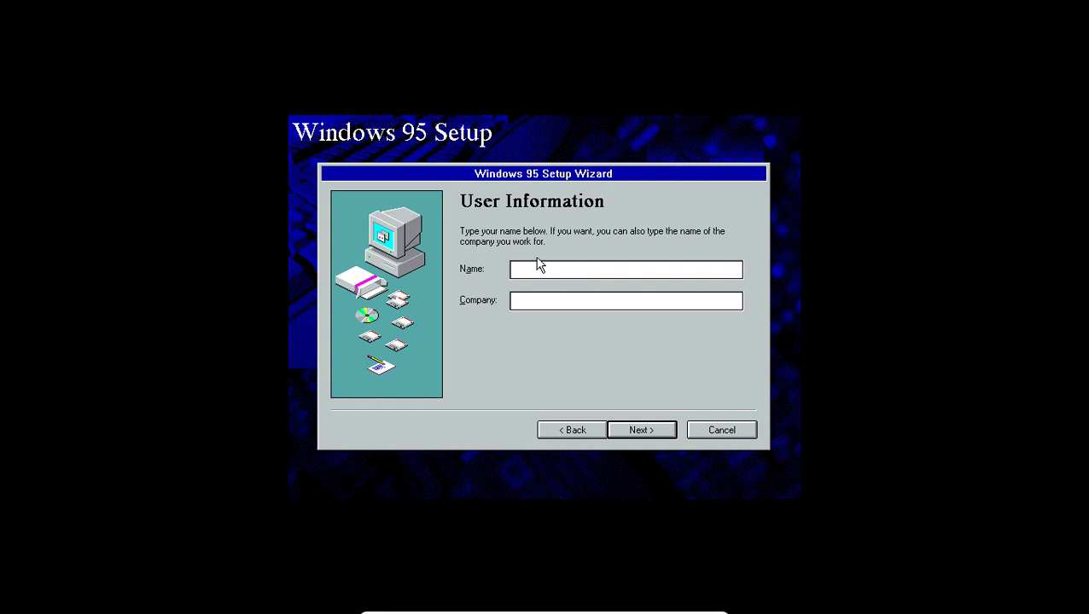
Enter User as the name, and have Setup check for both a network adapter and a sound, MIDI or video capture card.
text(User)
click(634, 436)
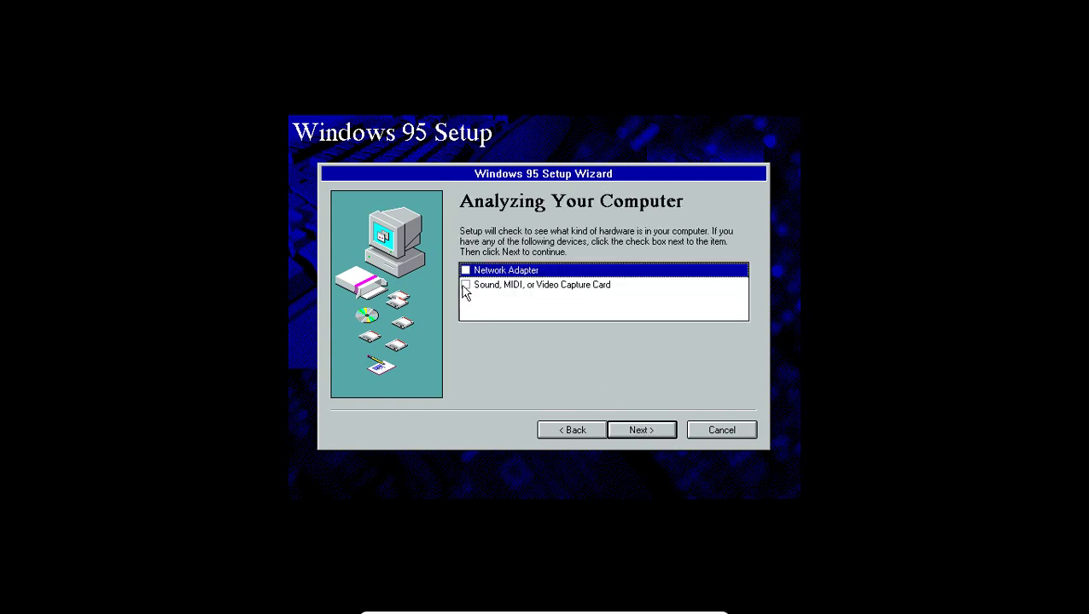
click(466, 285)
click(465, 271)
click(638, 431)
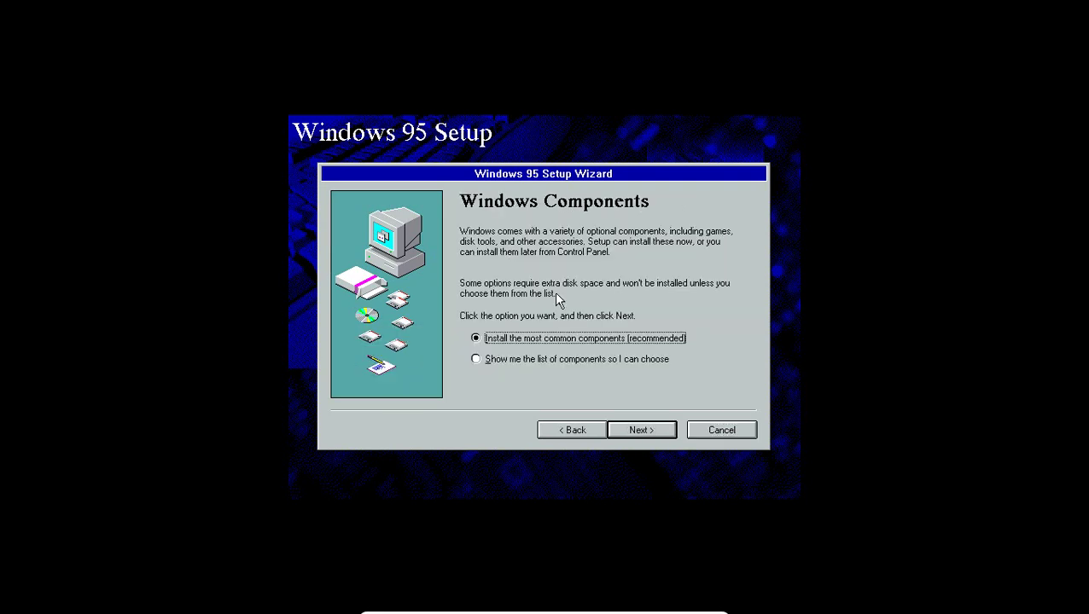
Accept the most common Windows components and choose to create a startup disk.
click(645, 431)
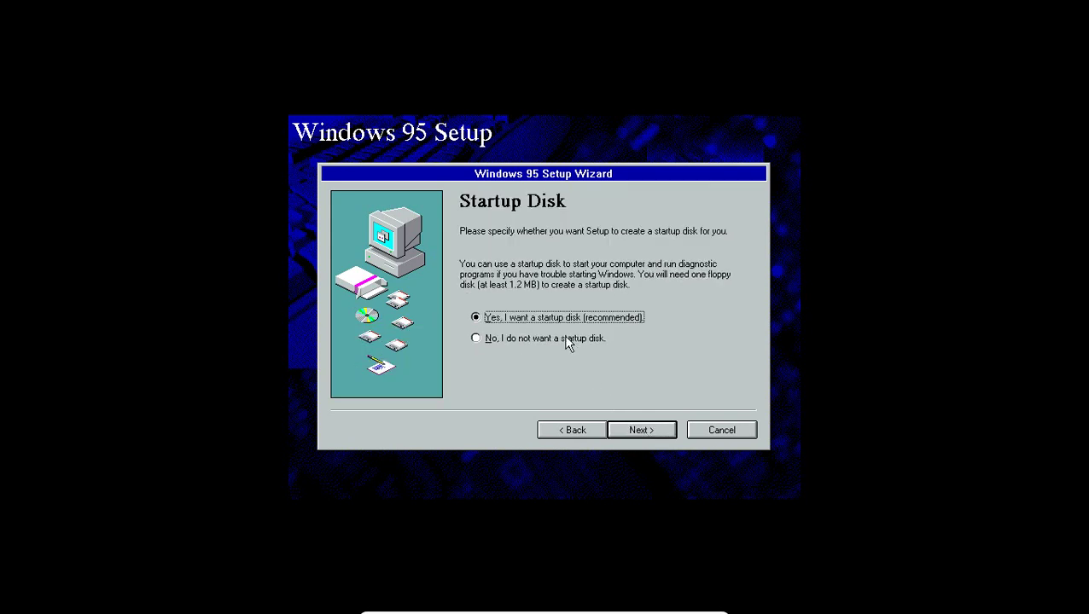
click(565, 338)
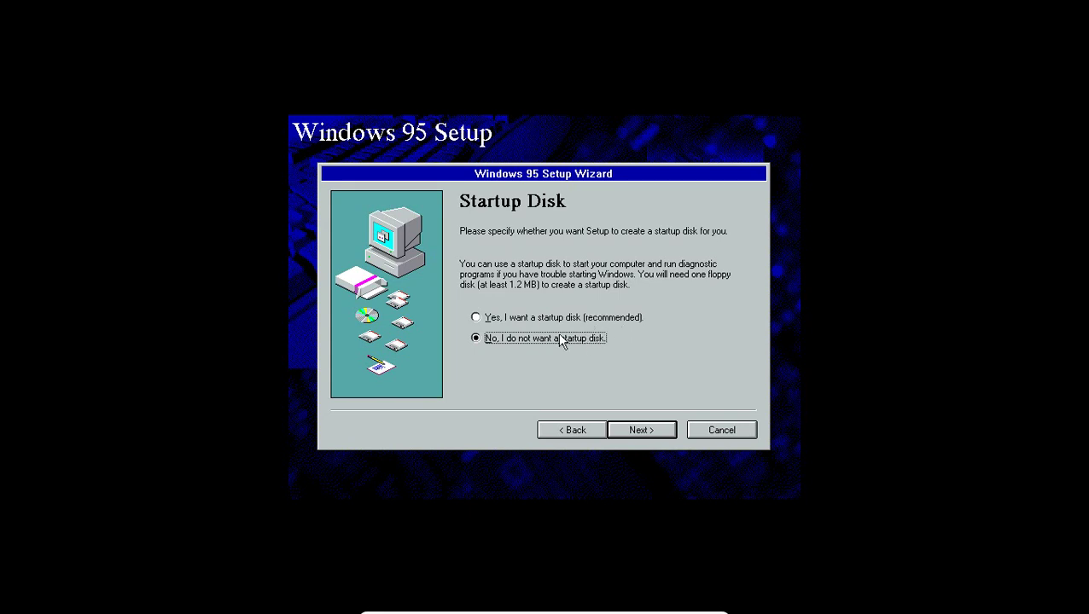
click(537, 320)
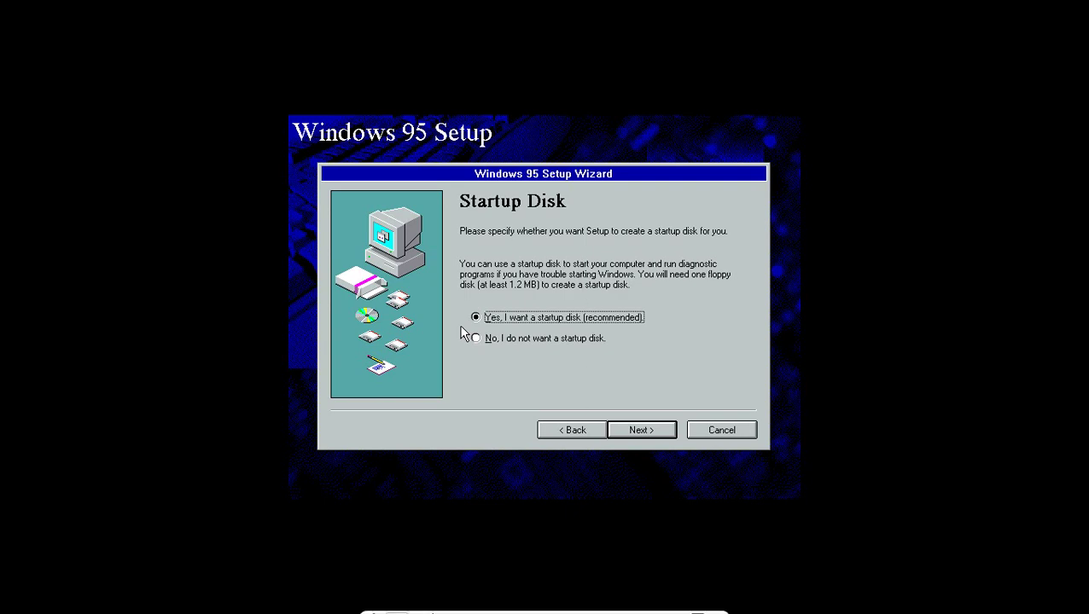
mouse_move(512, 611)
click(544, 604)
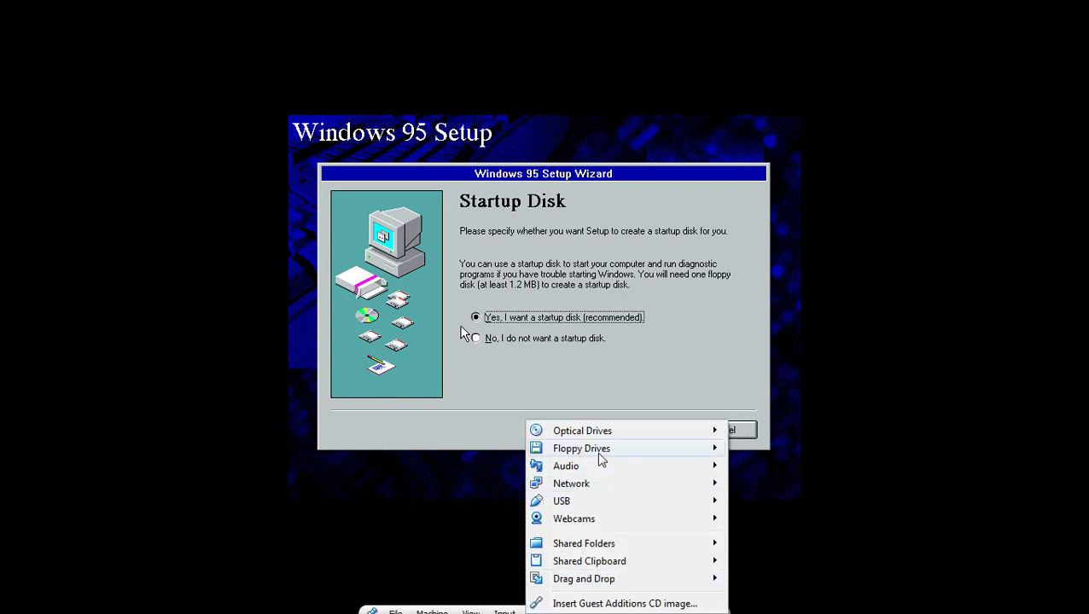
mouse_move(601, 453)
click(772, 397)
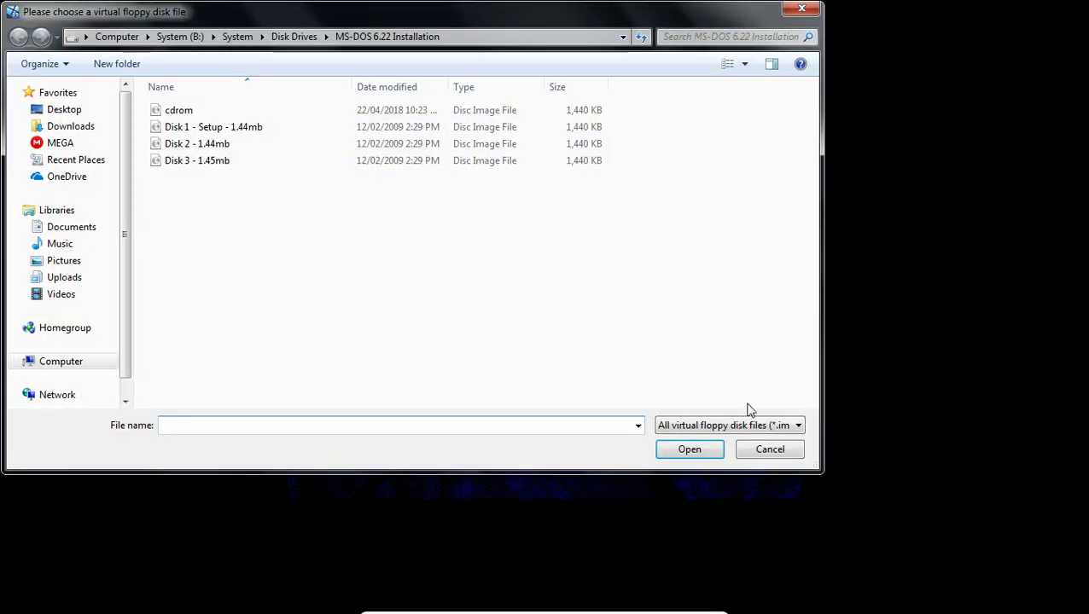
click(293, 36)
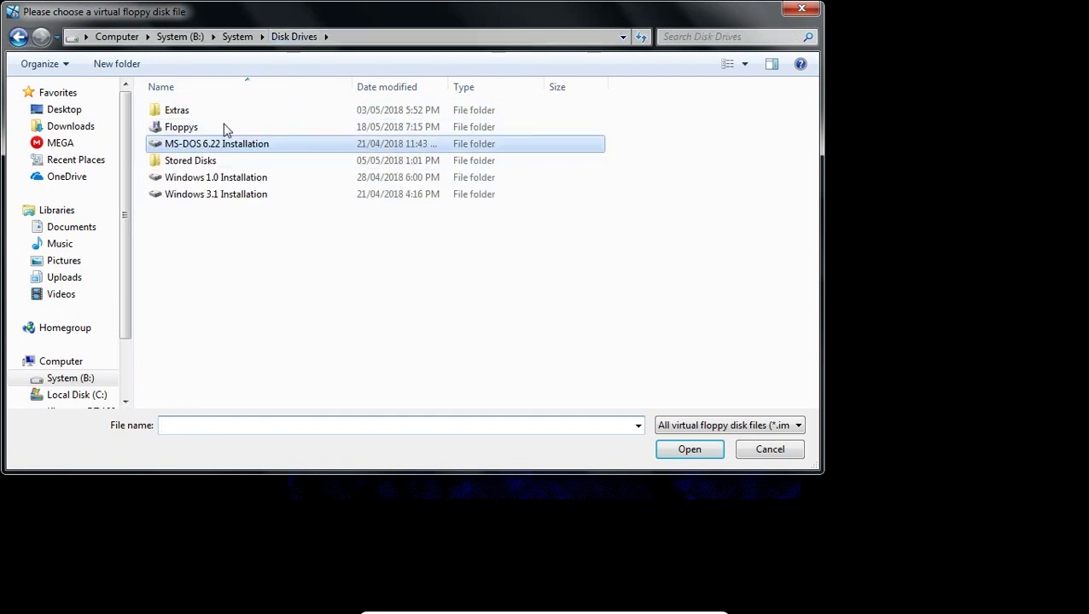
double_click(199, 128)
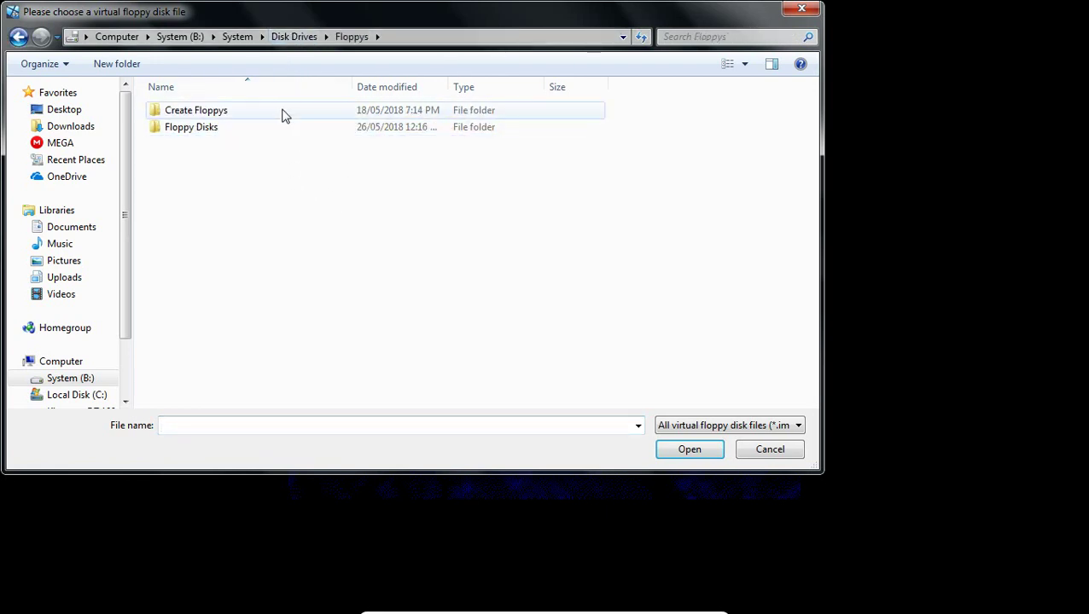
click(263, 89)
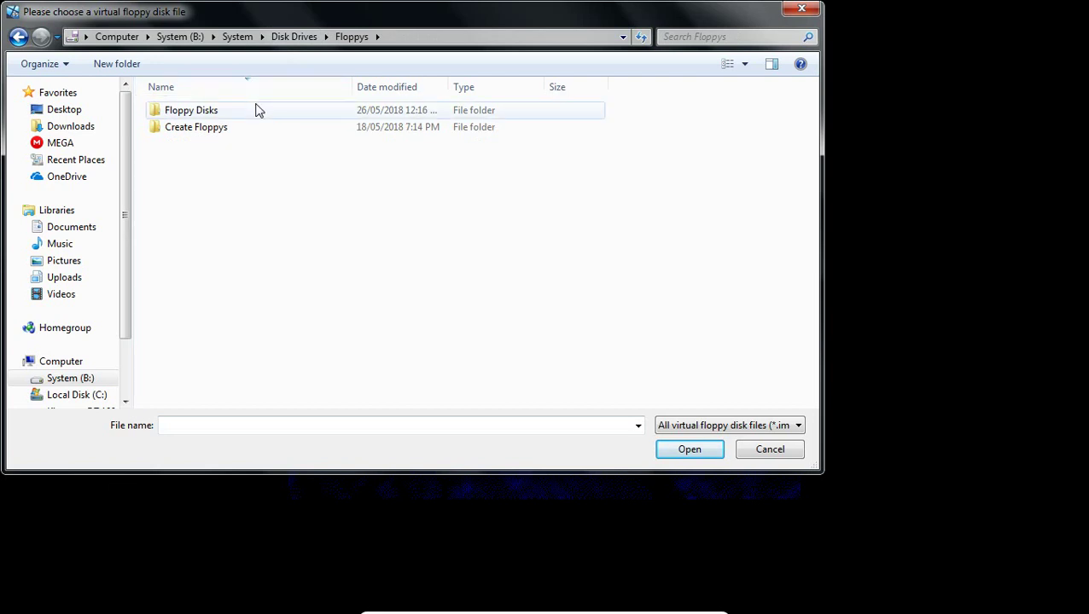
click(257, 89)
click(239, 117)
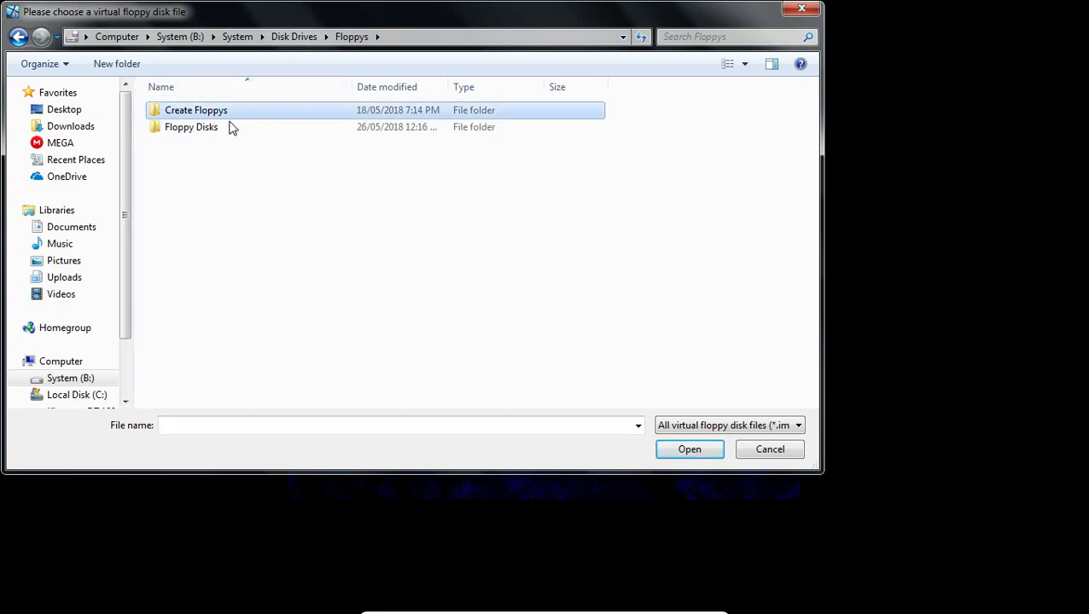
double_click(231, 128)
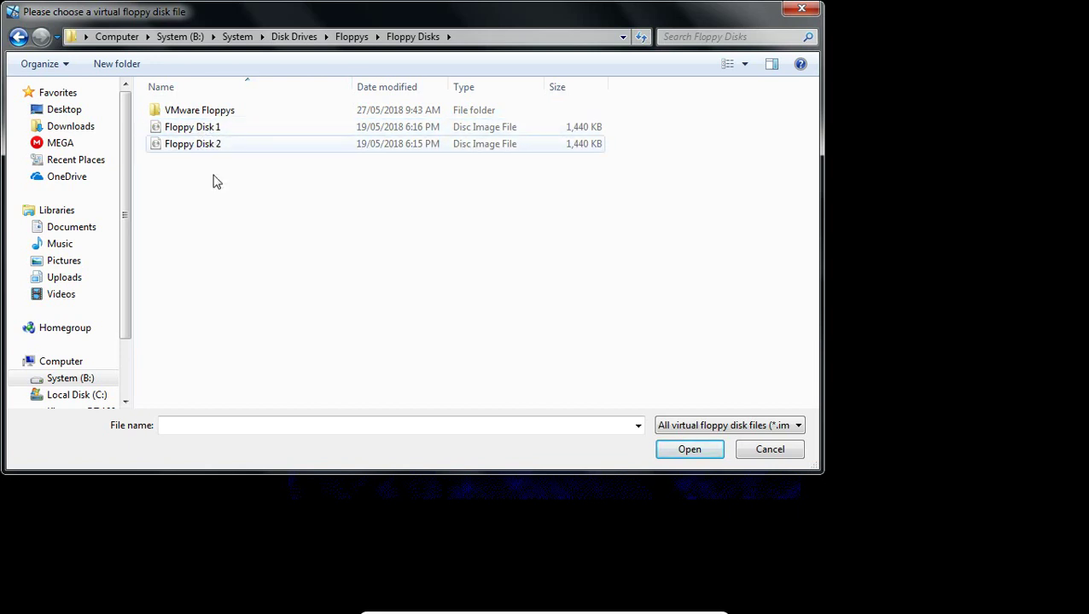
click(768, 449)
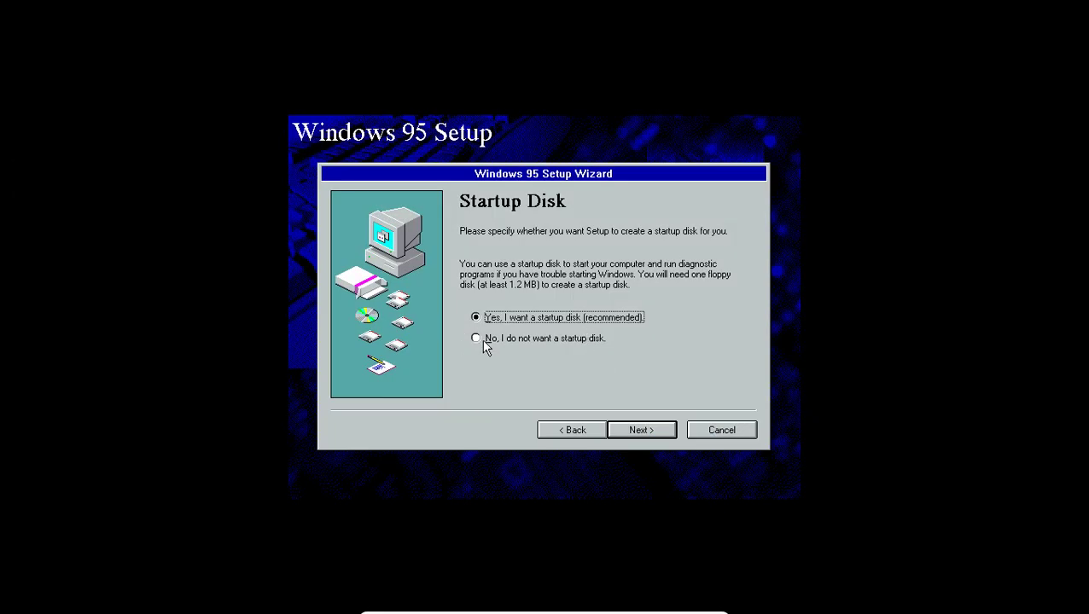
Choose not to create a startup disk and start copying the Windows 95 files.
click(483, 342)
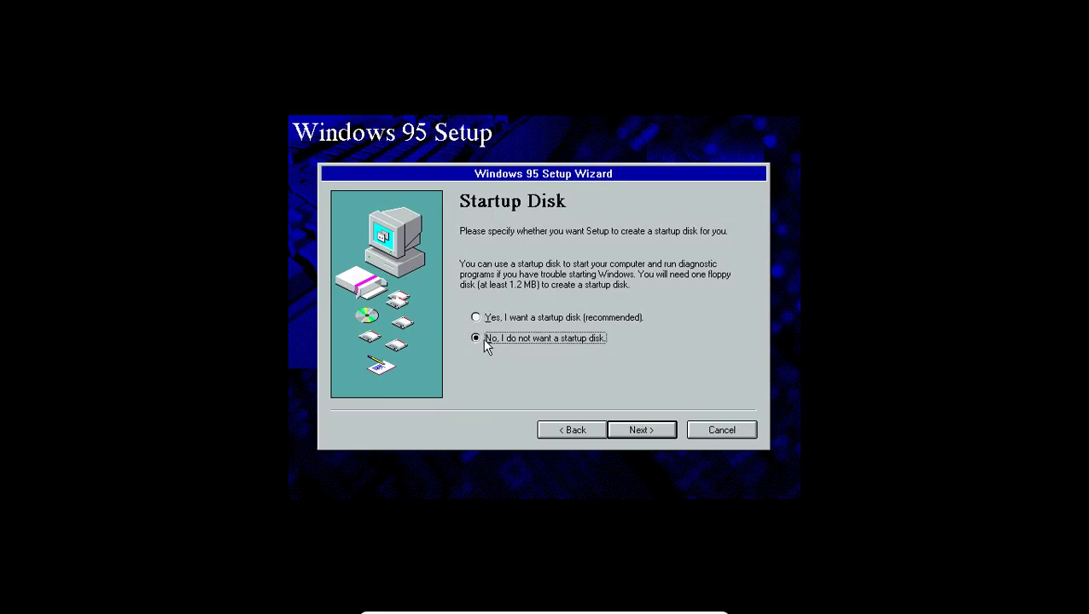
click(641, 430)
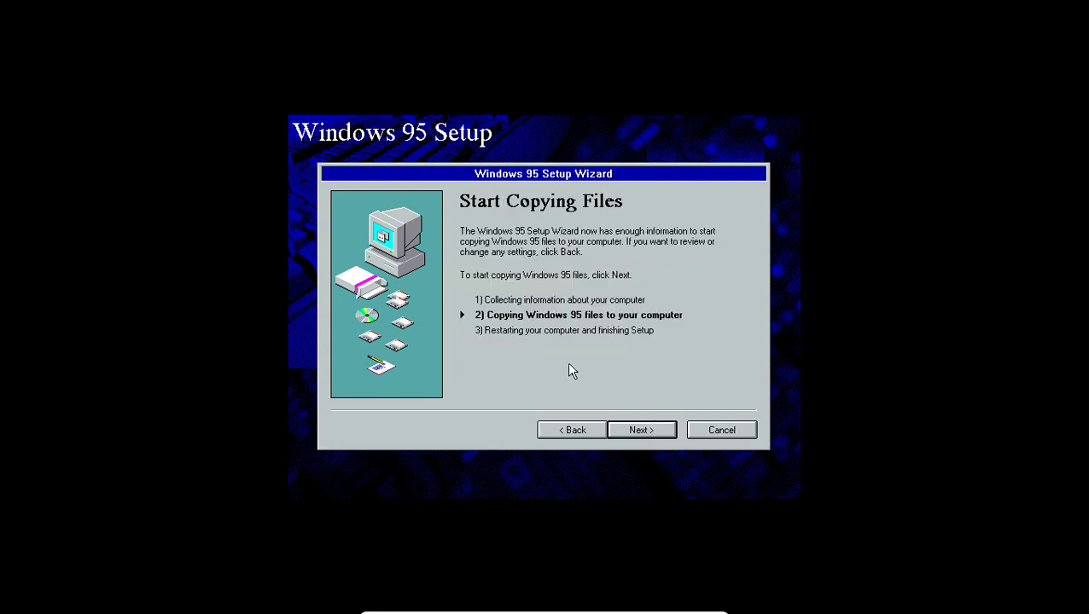
click(642, 430)
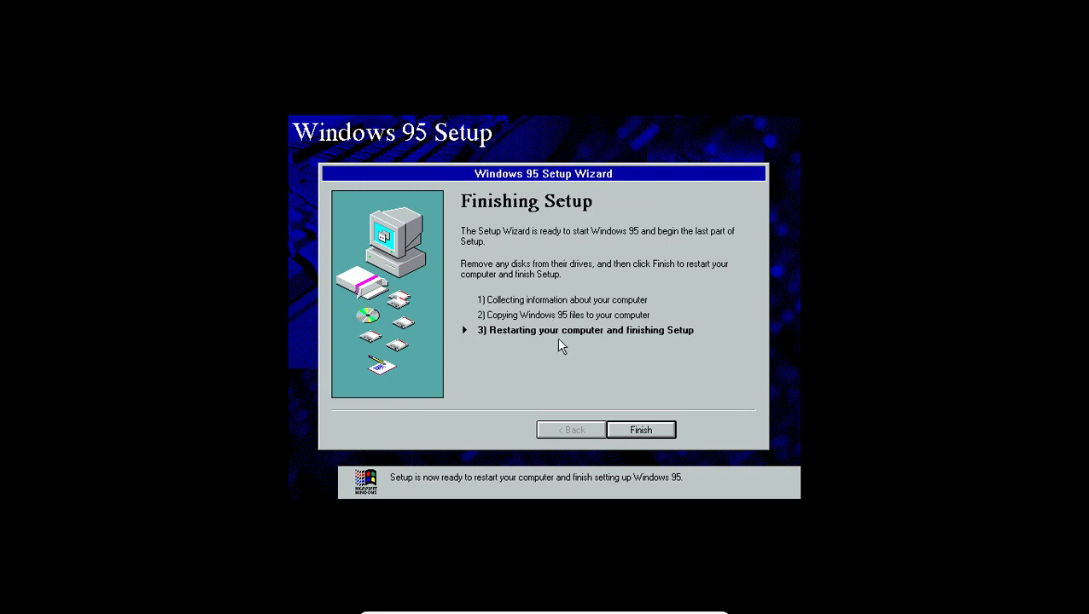
Finish the Setup Wizard, removing the floppy image from the virtual drive before confirming the restart.
click(665, 434)
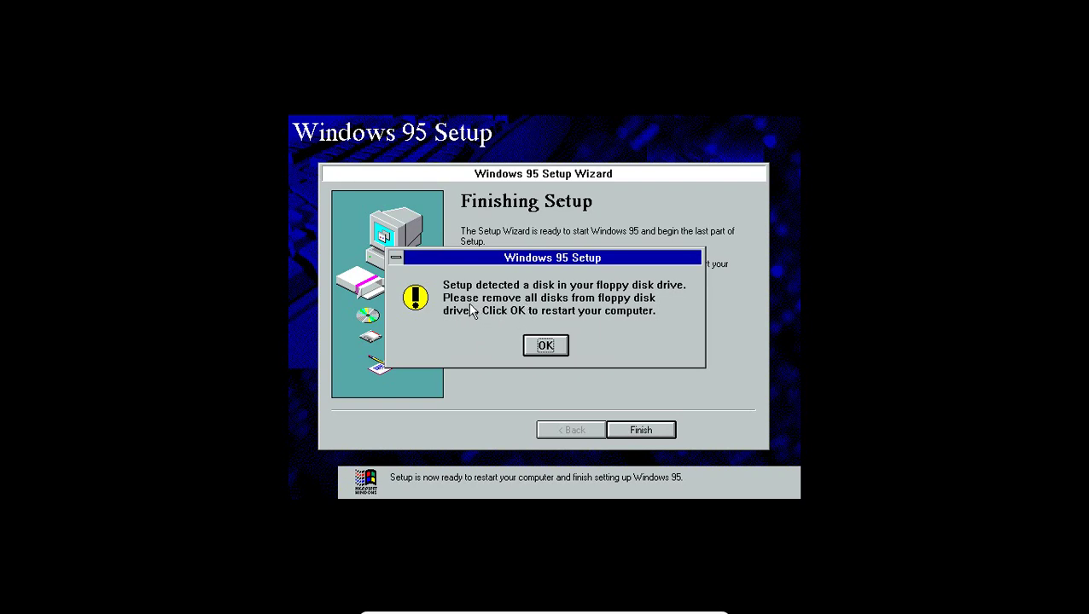
mouse_move(582, 610)
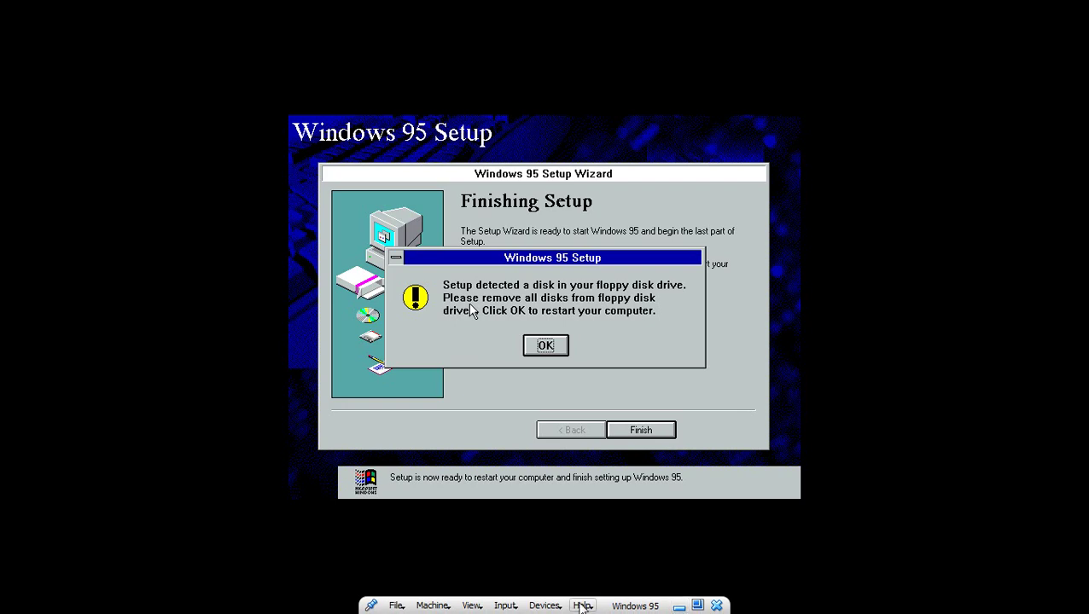
click(545, 606)
mouse_move(574, 450)
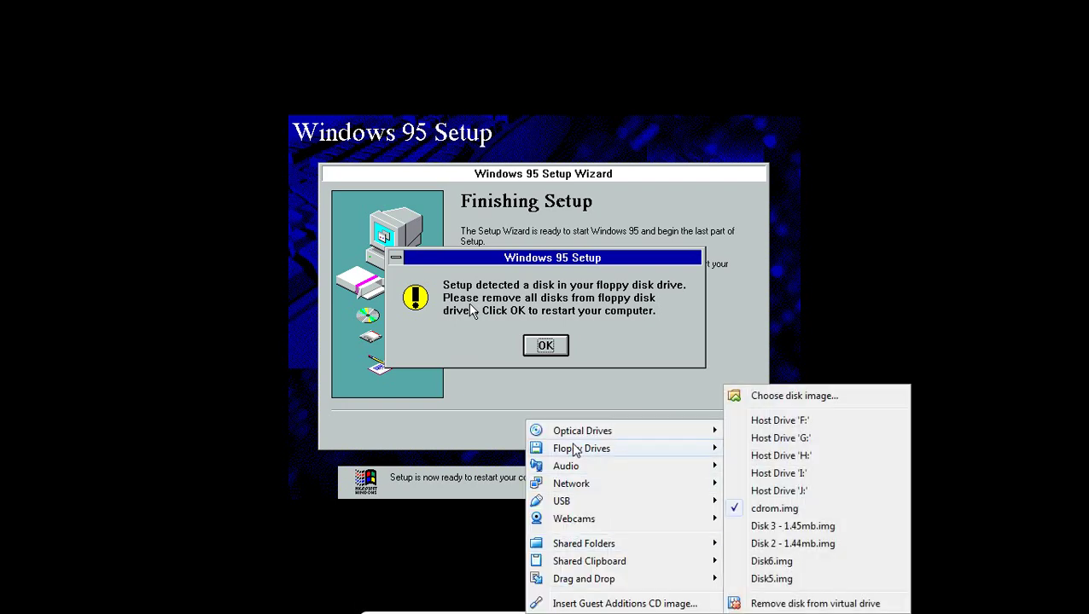
click(811, 603)
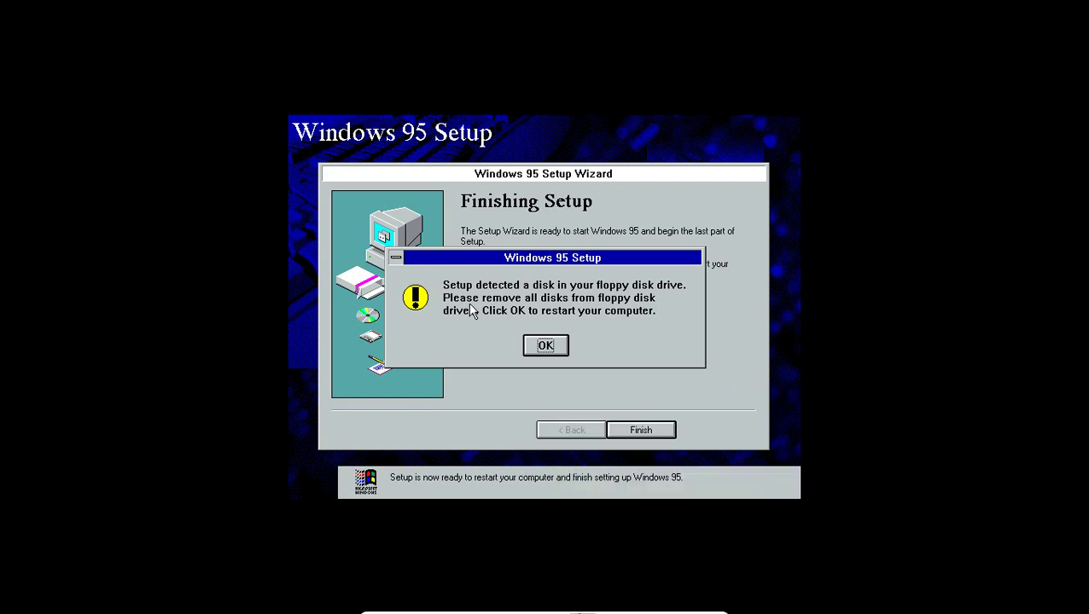
click(546, 606)
click(546, 606)
click(571, 604)
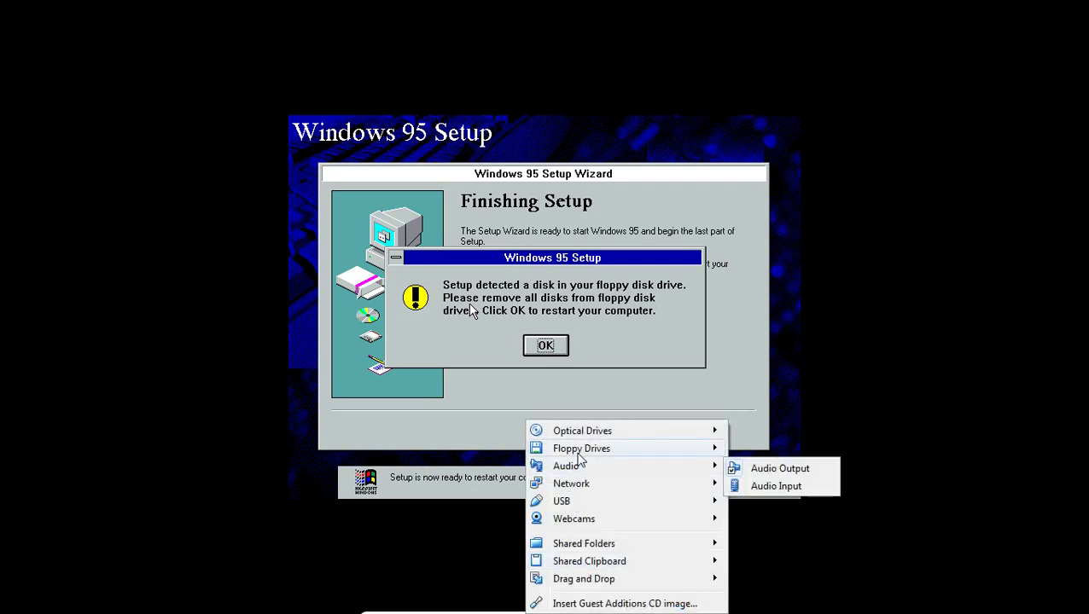
mouse_move(580, 449)
click(756, 603)
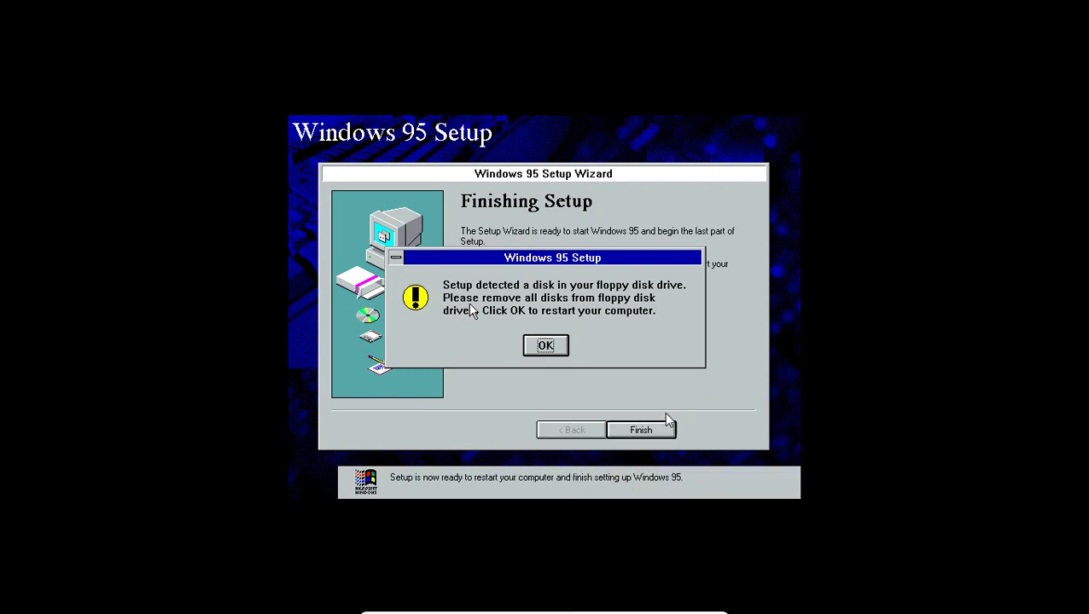
click(546, 345)
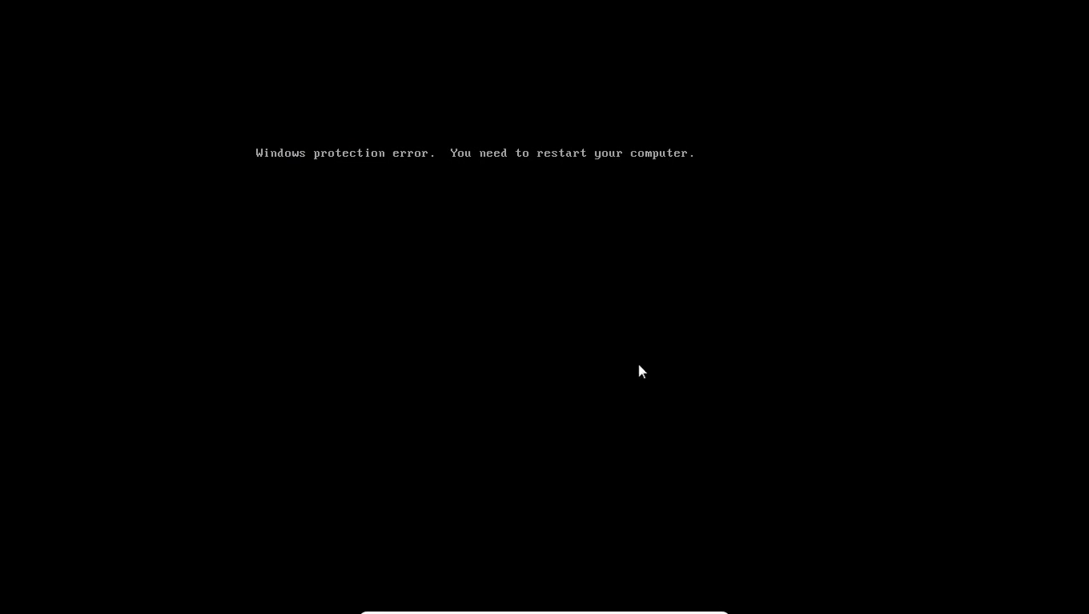
Check the hardware virtualization options in the virtual machine's System acceleration settings and close the settings.
mouse_move(631, 608)
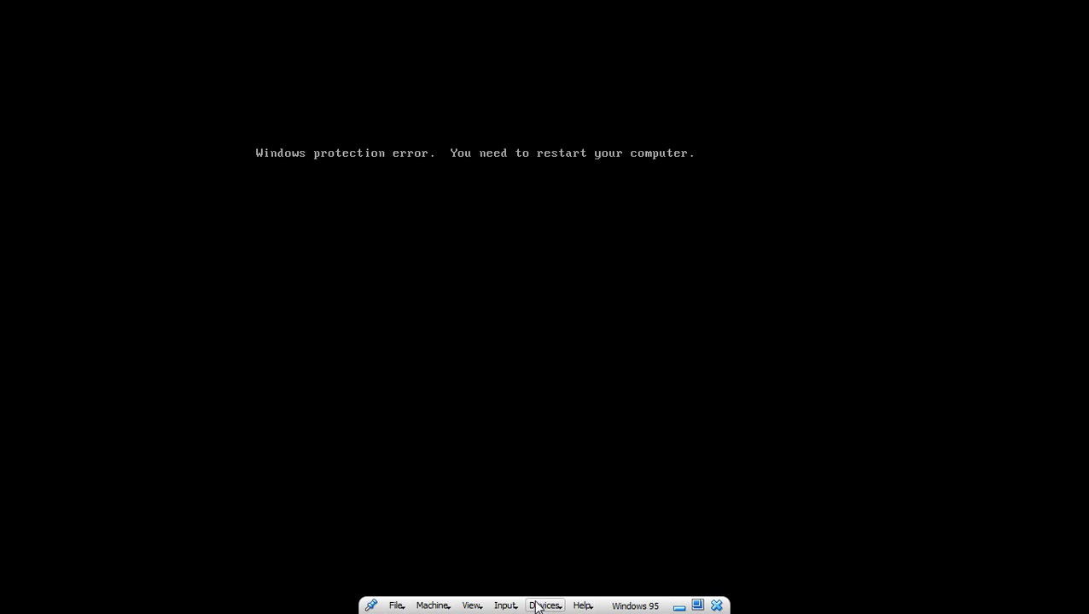
click(432, 606)
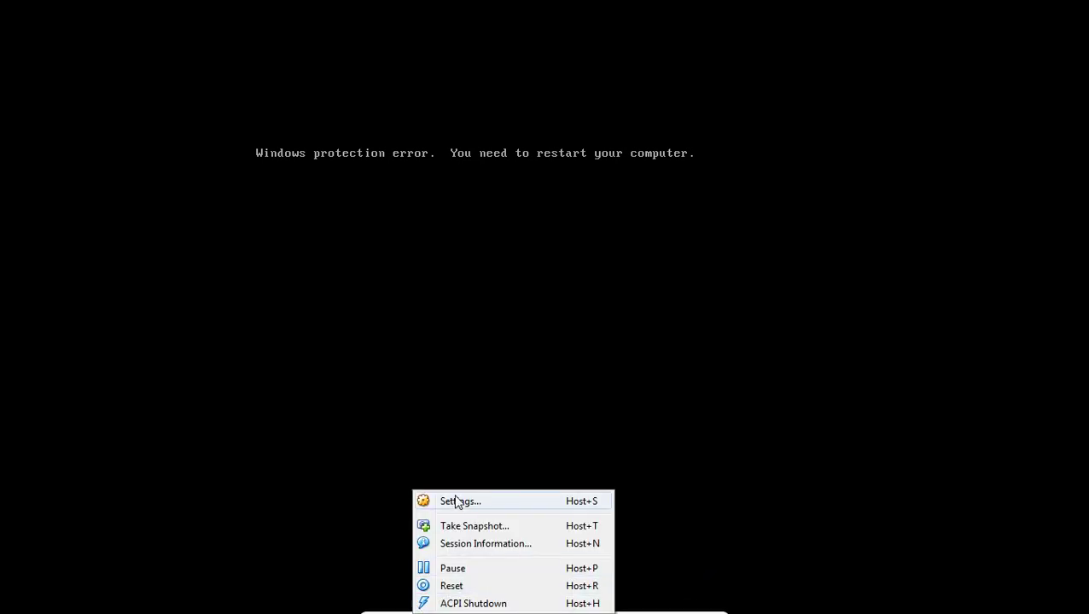
click(235, 447)
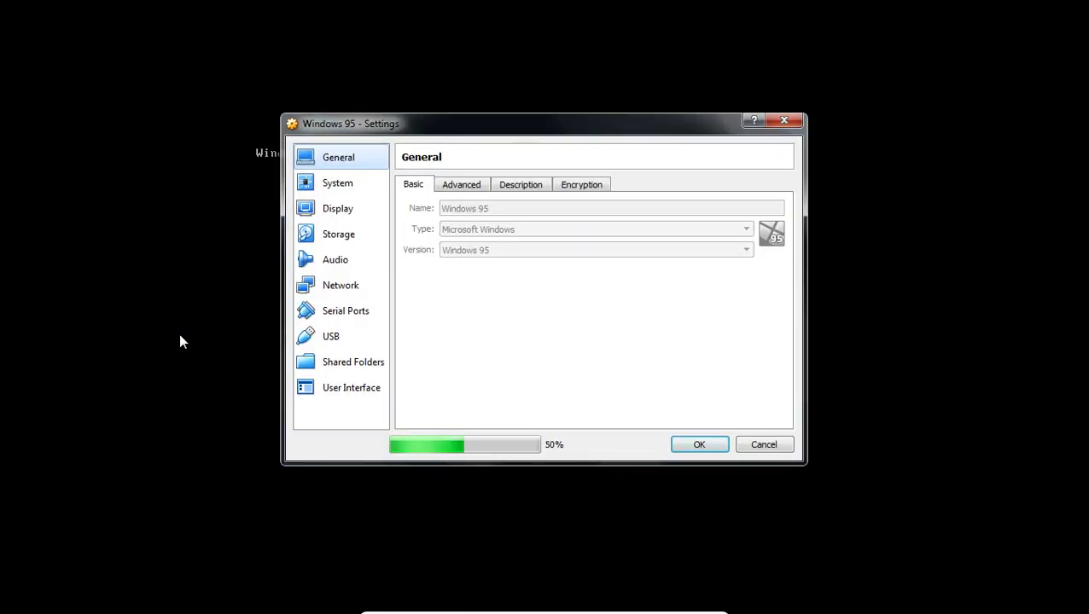
click(318, 209)
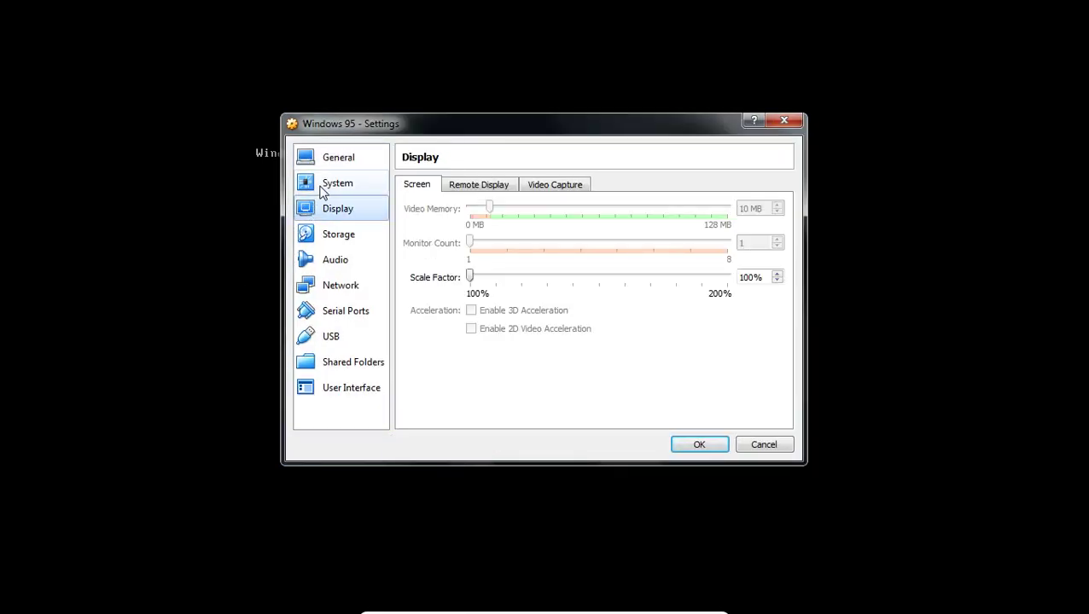
click(325, 186)
click(530, 188)
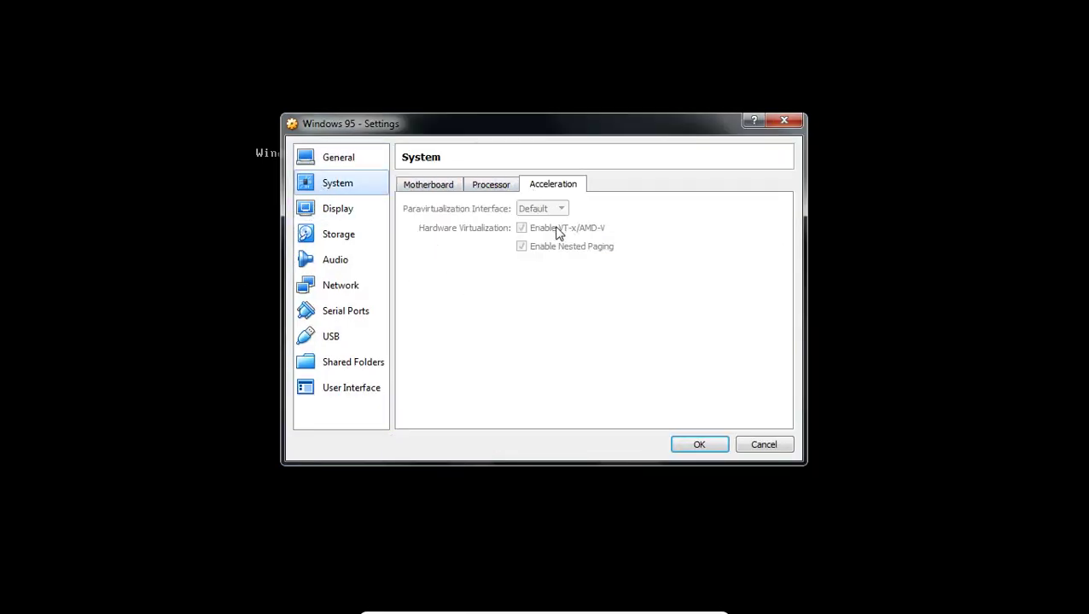
click(700, 447)
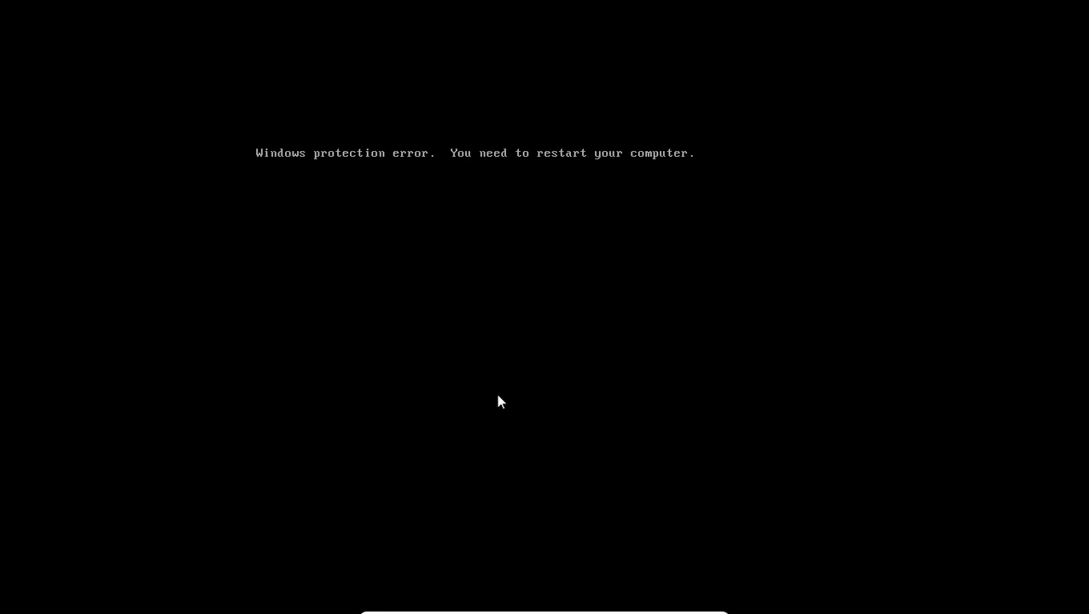
mouse_move(498, 6)
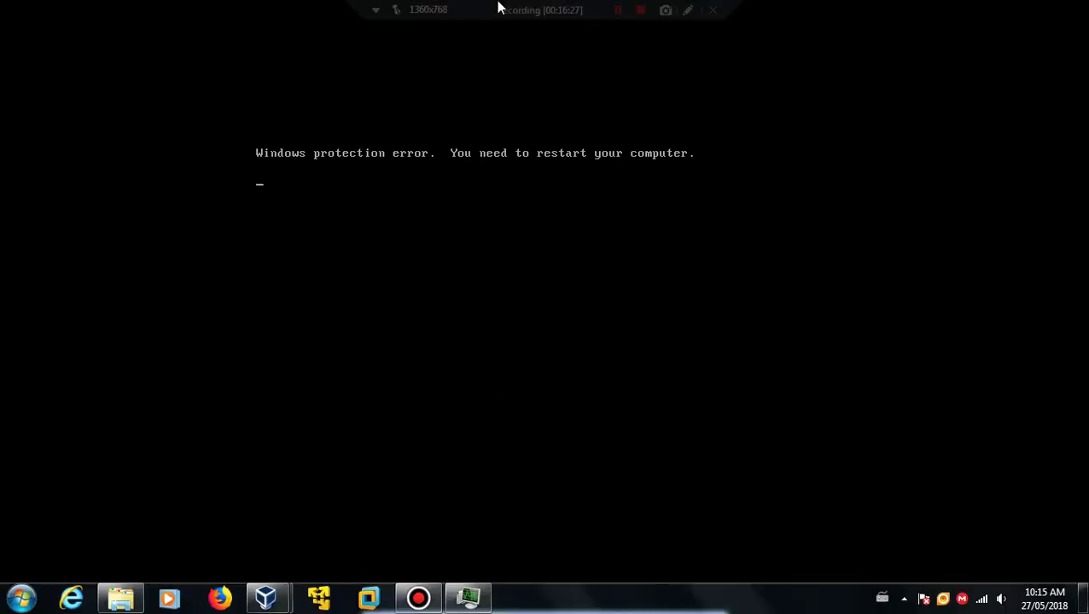
click(618, 11)
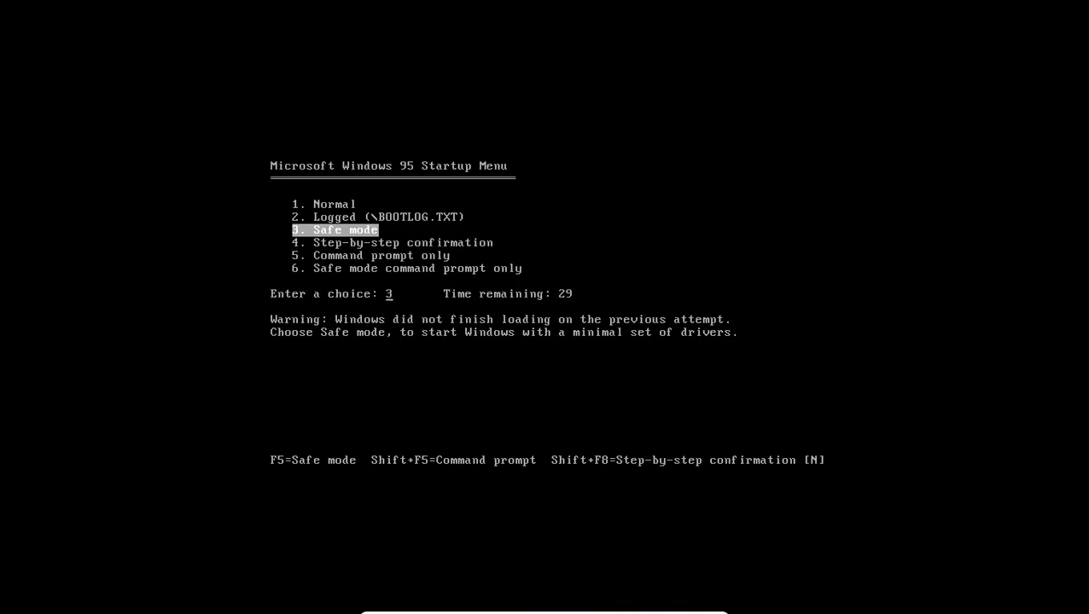
Highlight the Normal option in the Windows 95 Startup Menu.
key(Up)
key(Up)
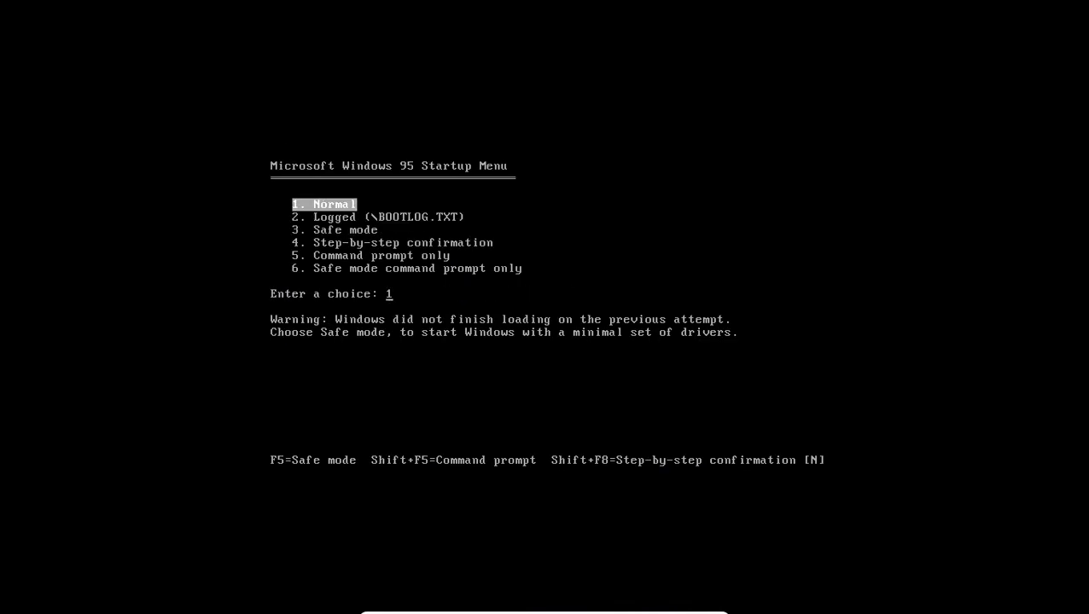
Review the VT-x/AMD-V and nested paging options in the virtual machine's acceleration settings, then close the settings without changes.
mouse_move(546, 611)
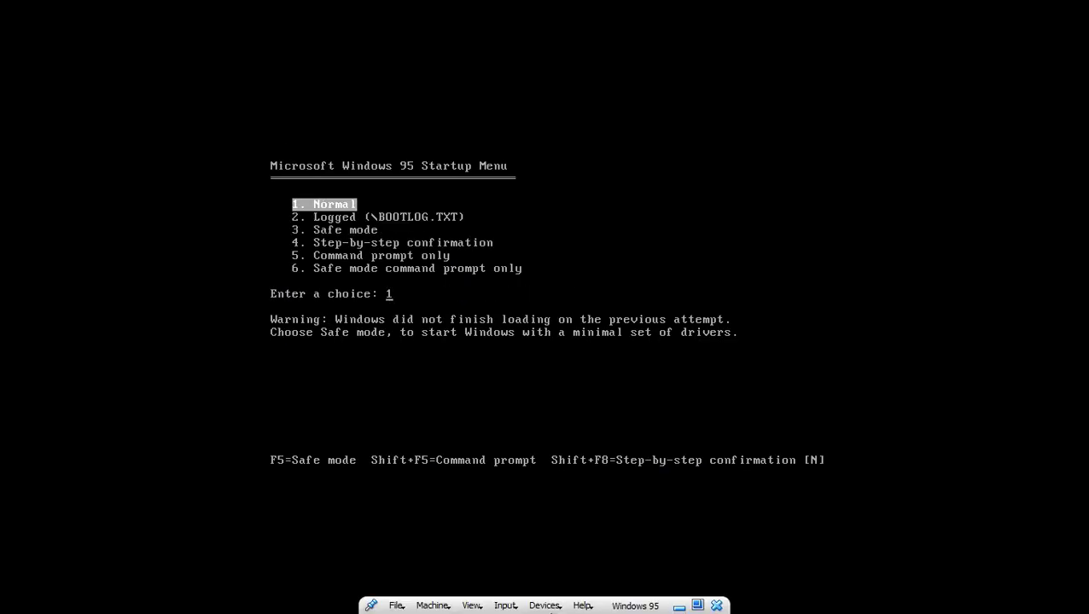
click(432, 606)
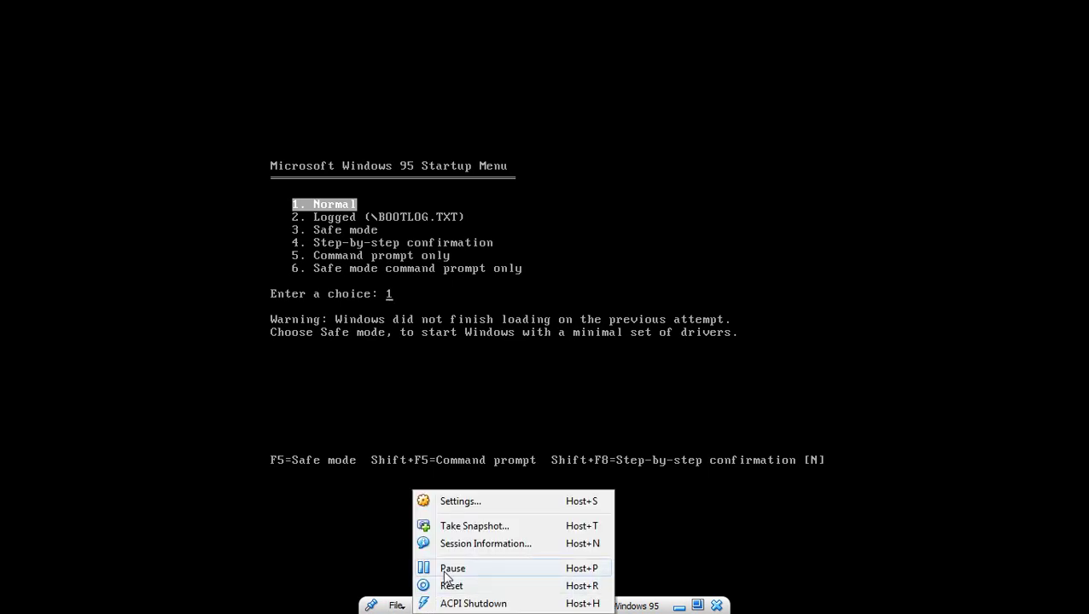
key(Escape)
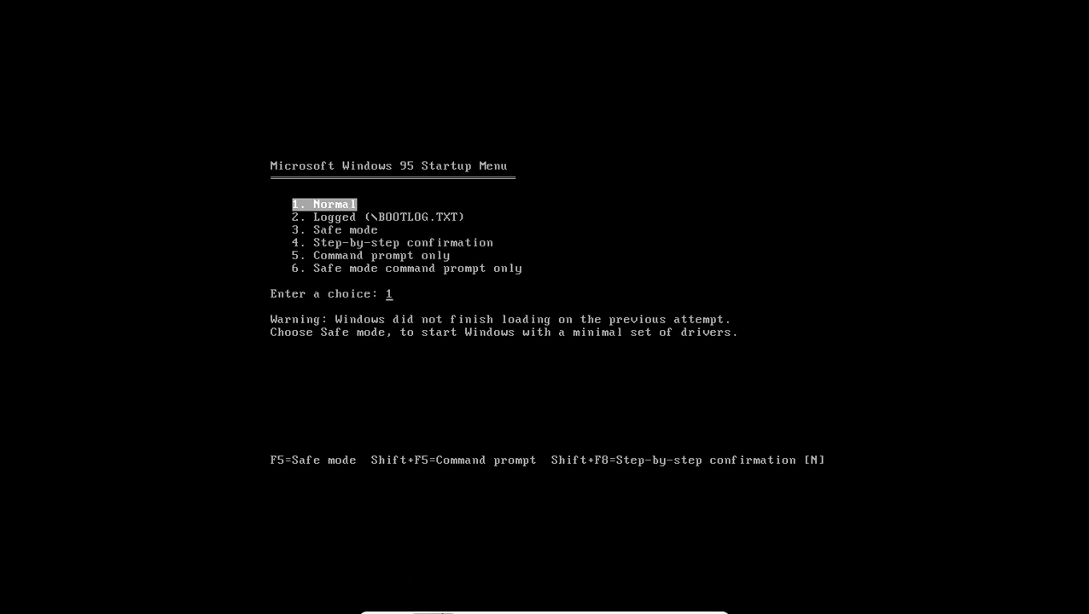
click(442, 606)
click(499, 504)
click(356, 187)
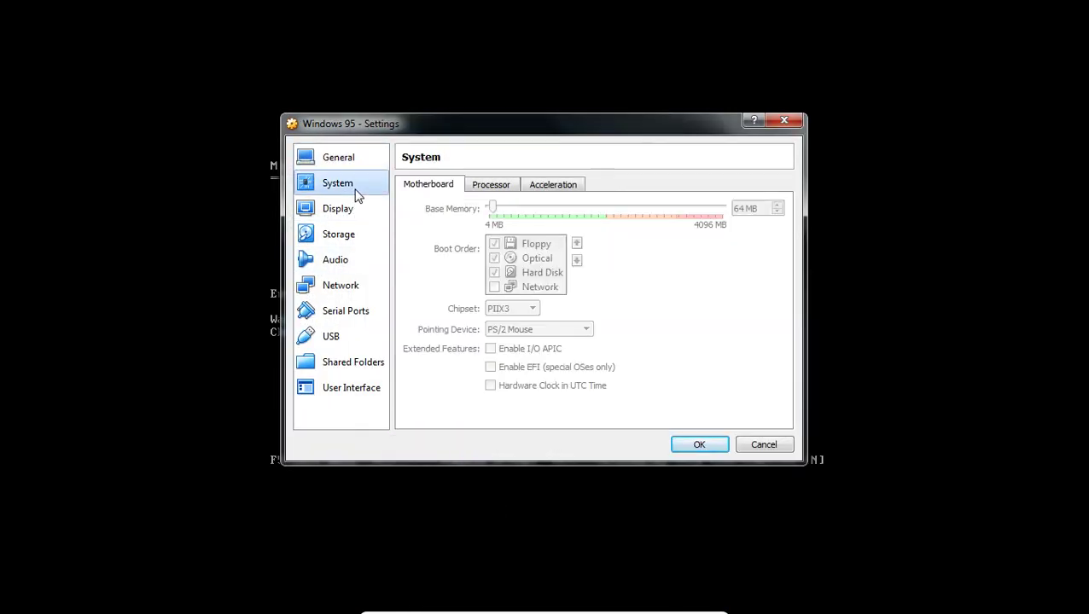
click(583, 187)
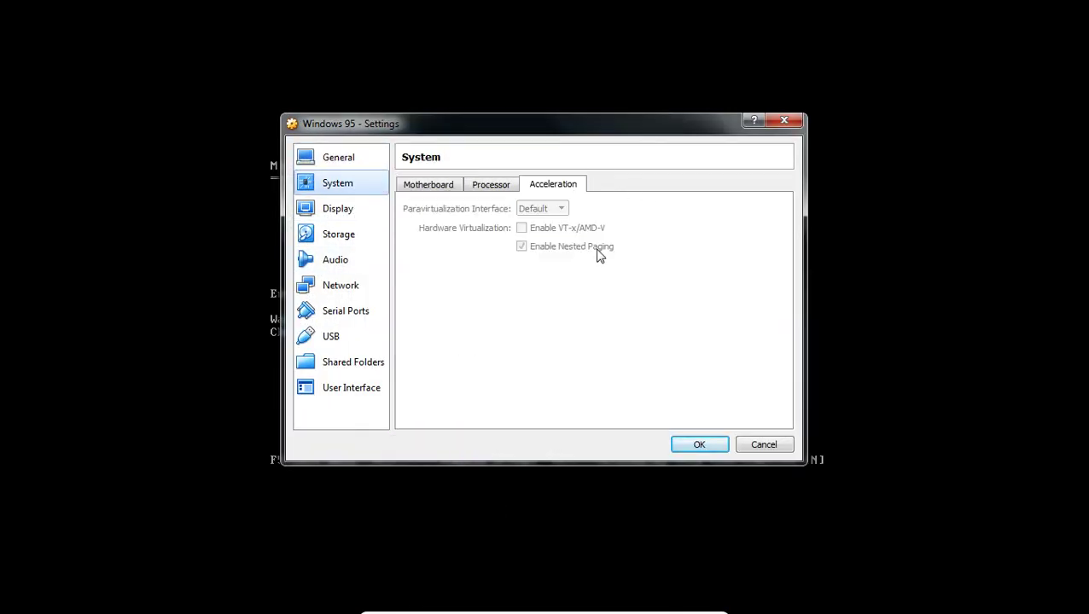
click(751, 445)
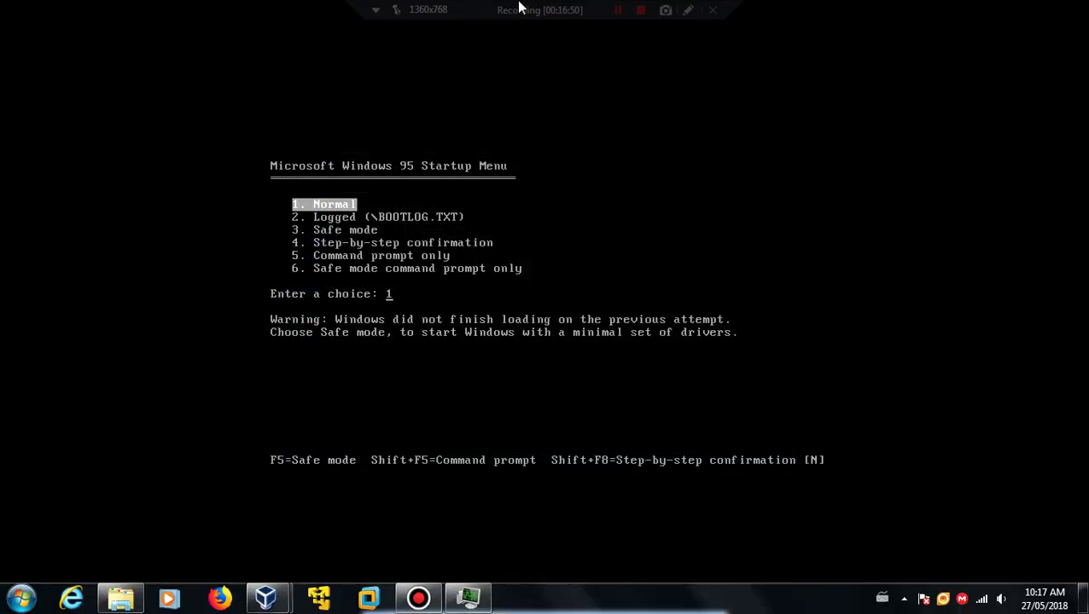
click(613, 11)
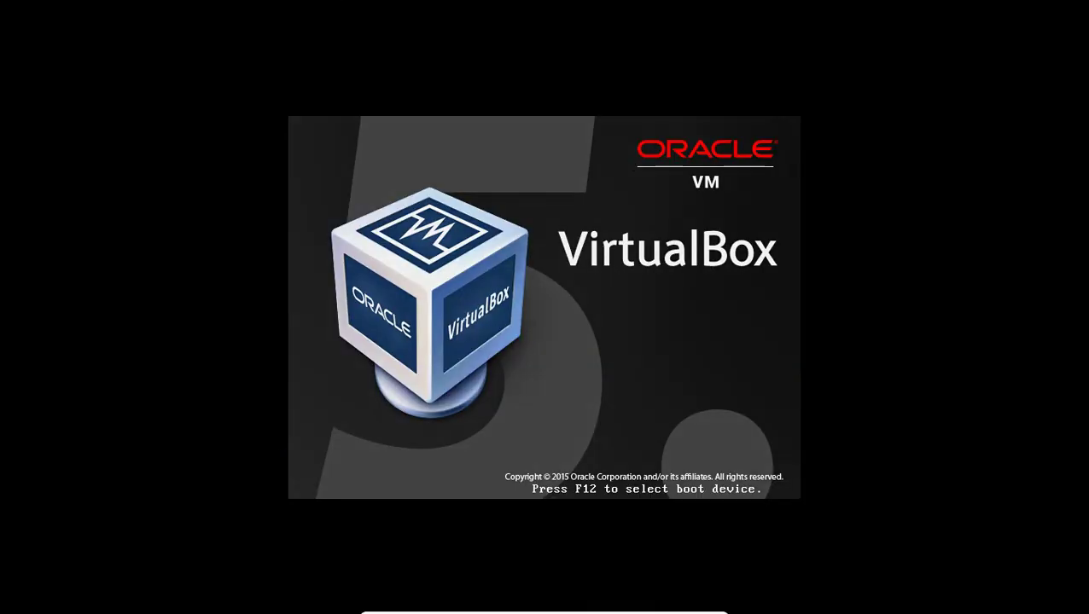